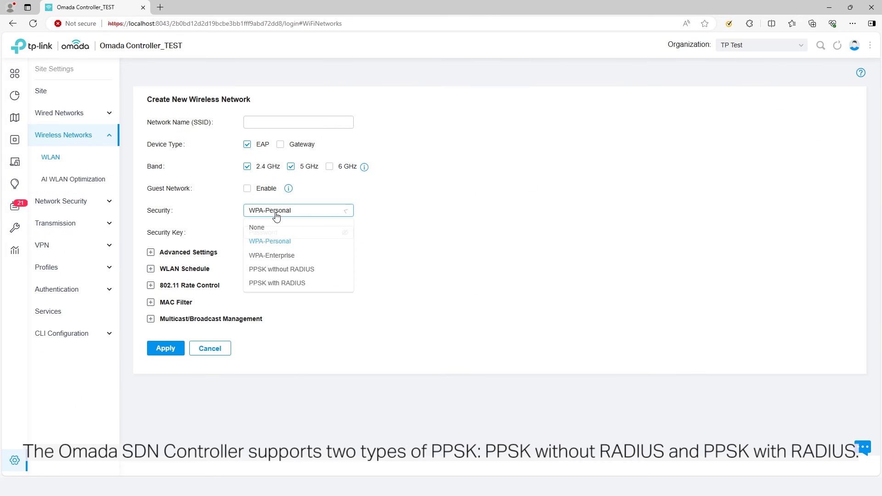
Step: Set the new network's security to PPSK with RADIUS after briefly trying PPSK without RADIUS
click(300, 273)
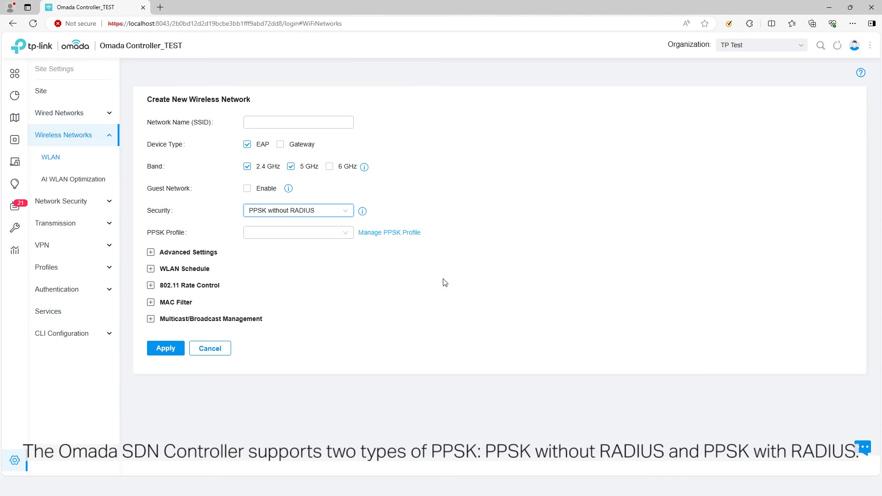
click(330, 212)
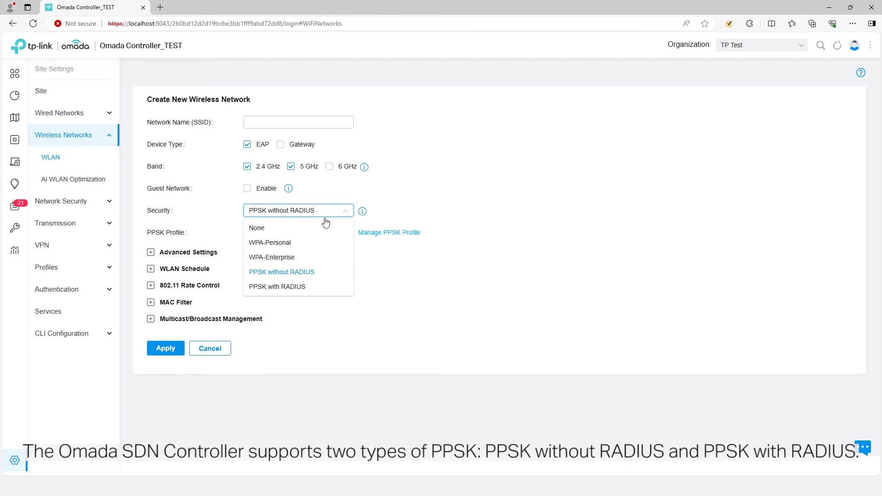
click(303, 289)
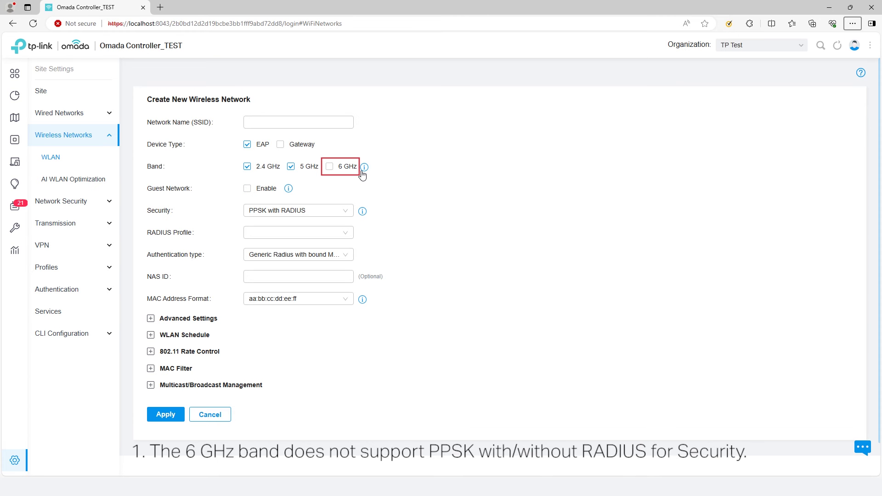
mouse_move(363, 173)
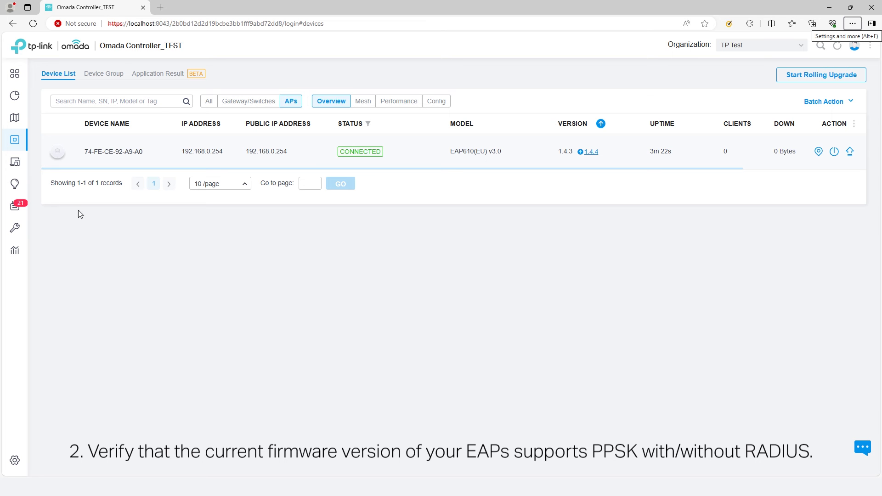
Step: Check the EAP610 access point's details to confirm firmware 1.4.3
click(400, 160)
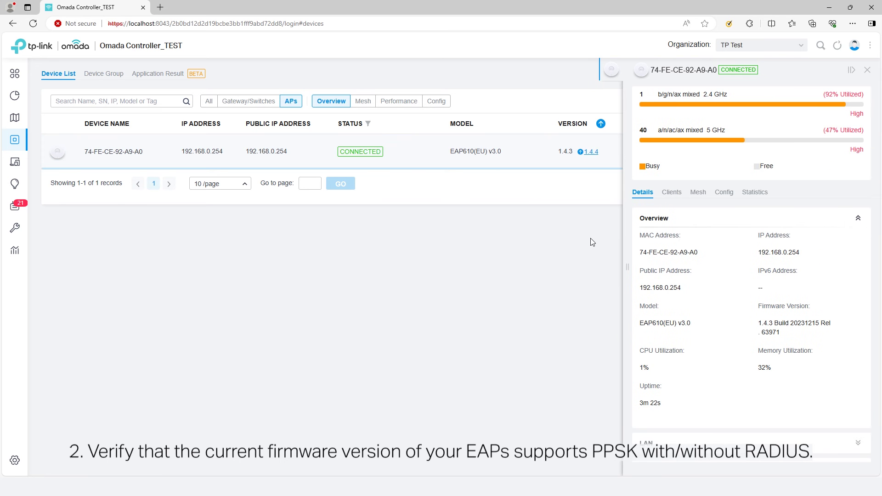
scroll(690, 294, down, 2)
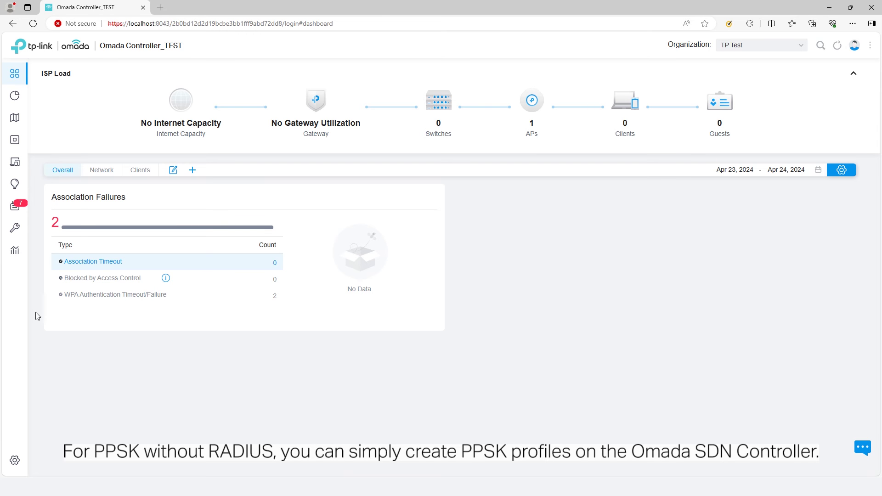
Step: Start a new PPSK profile named 'PPSK Profile 1' under Settings > Profiles > PPSK
click(21, 457)
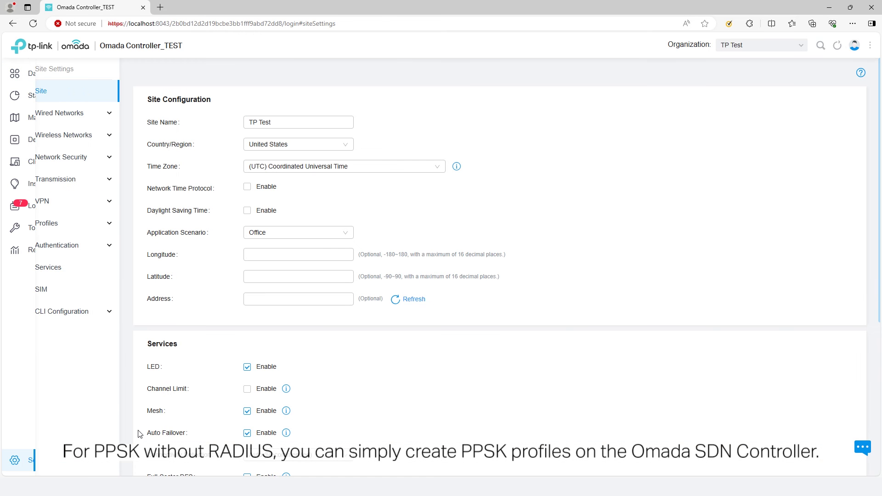
click(79, 230)
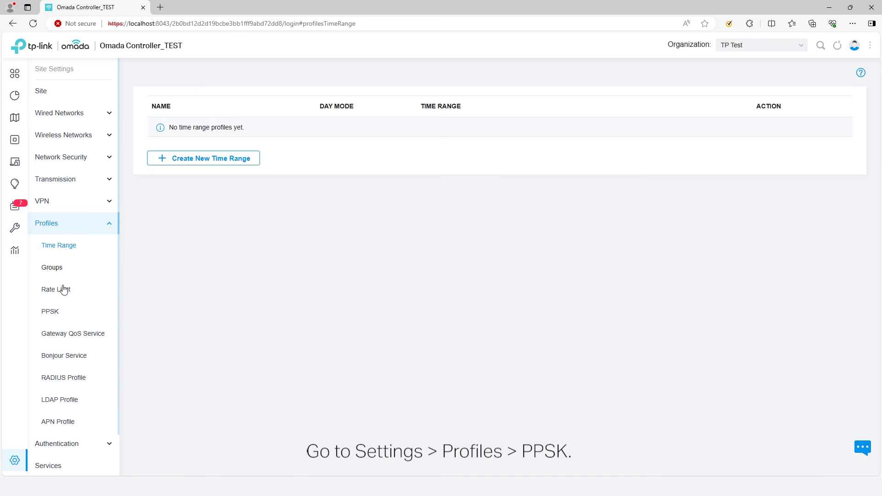
click(64, 316)
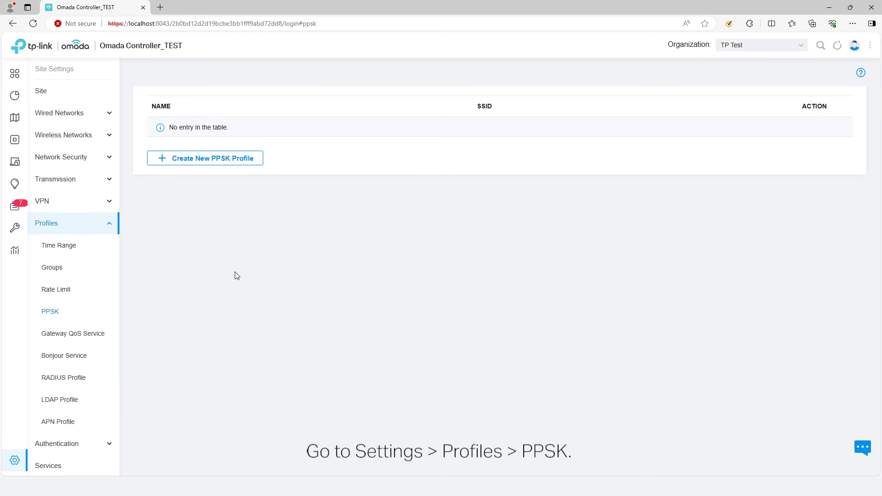
click(215, 162)
click(318, 122)
text(PPSK Profile 1)
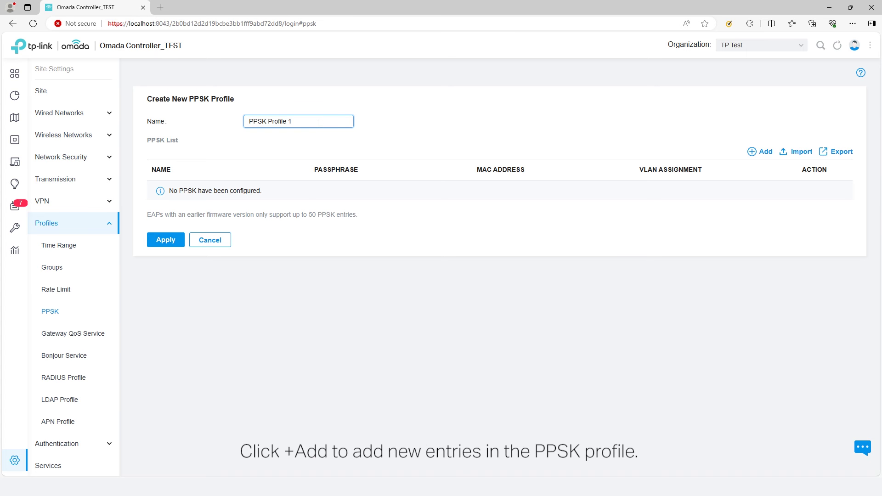
click(754, 151)
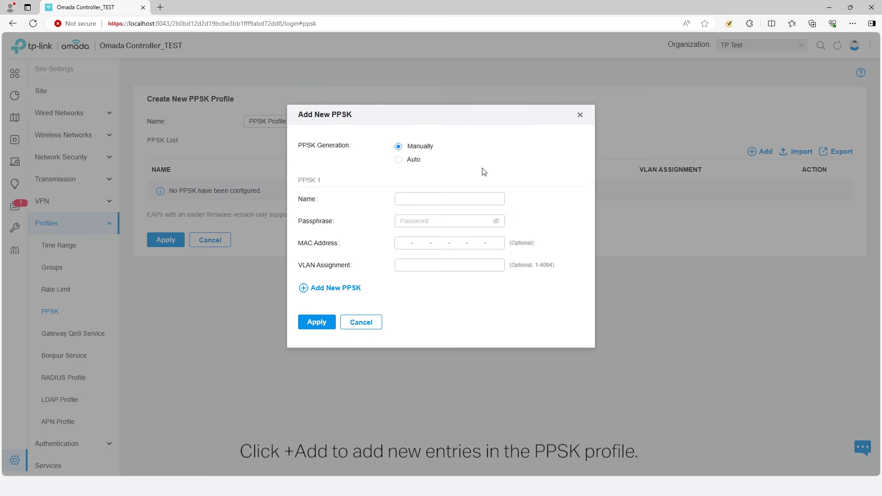
Step: Preview the PPSK batch-import template, then return to adding an entry manually
click(580, 114)
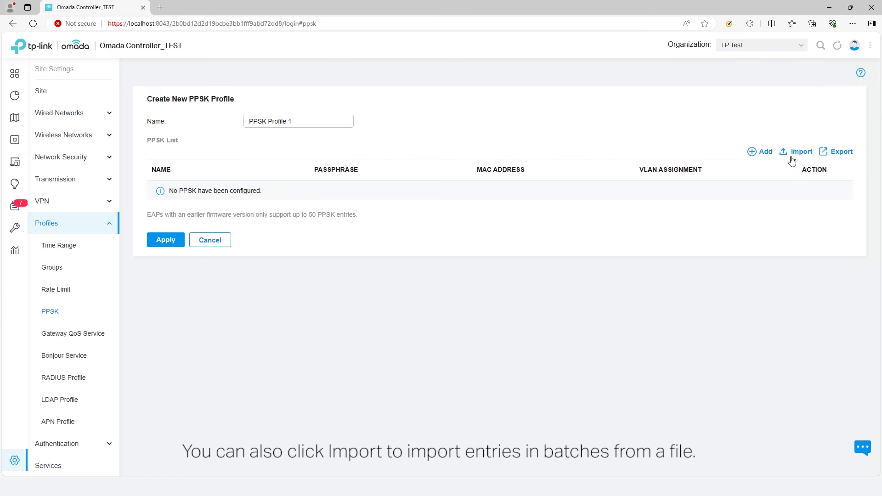
click(798, 153)
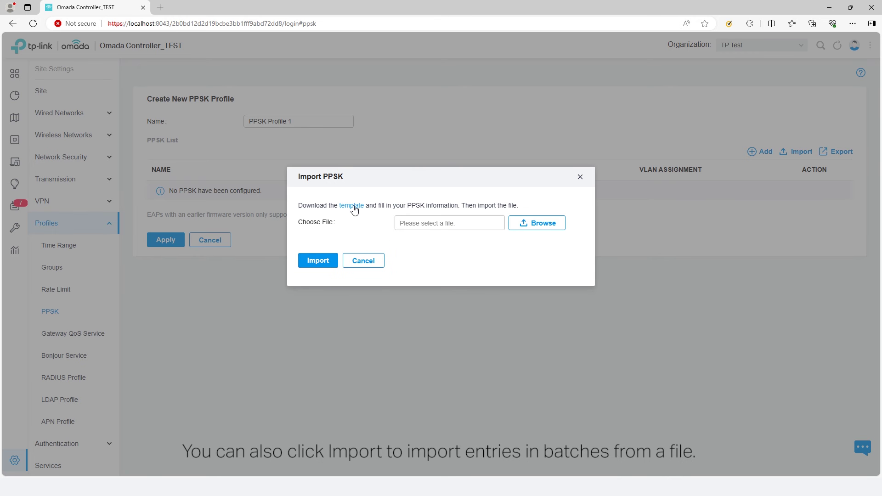
click(351, 205)
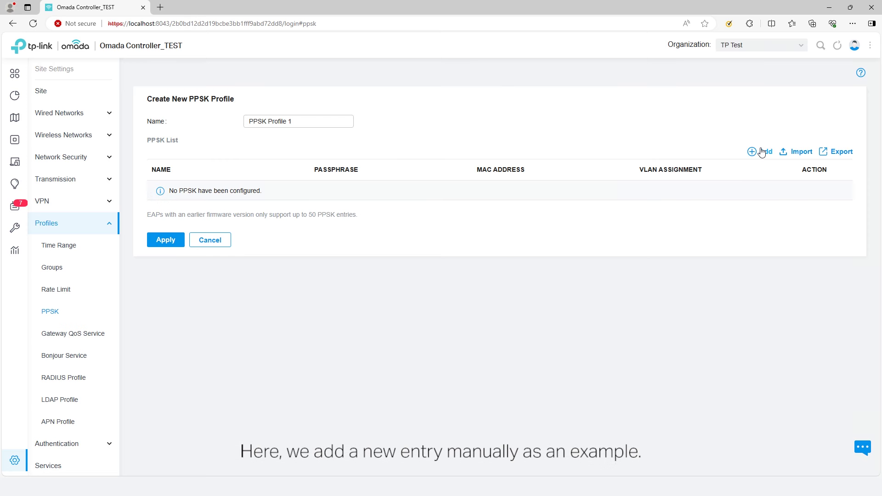
click(761, 152)
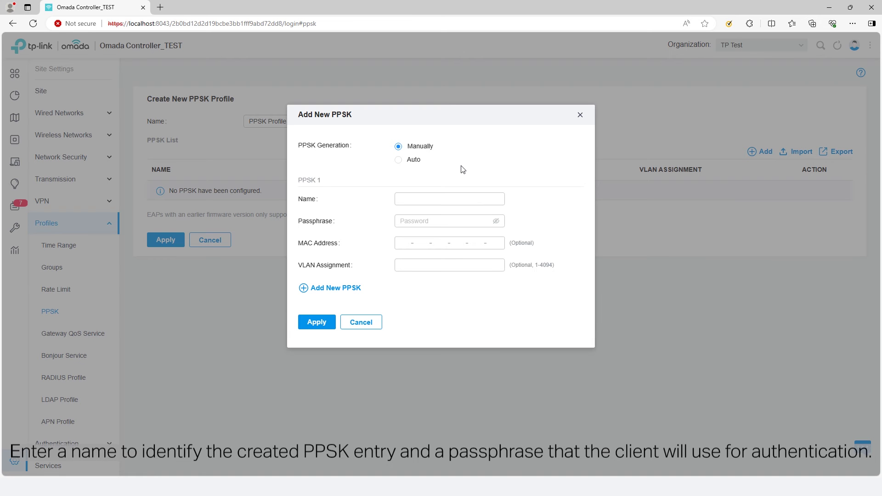
Step: Add PPSK entry 'Host' with its passphrase, bound to MAC 00-66-19-8A-06-37
click(413, 199)
text(Host)
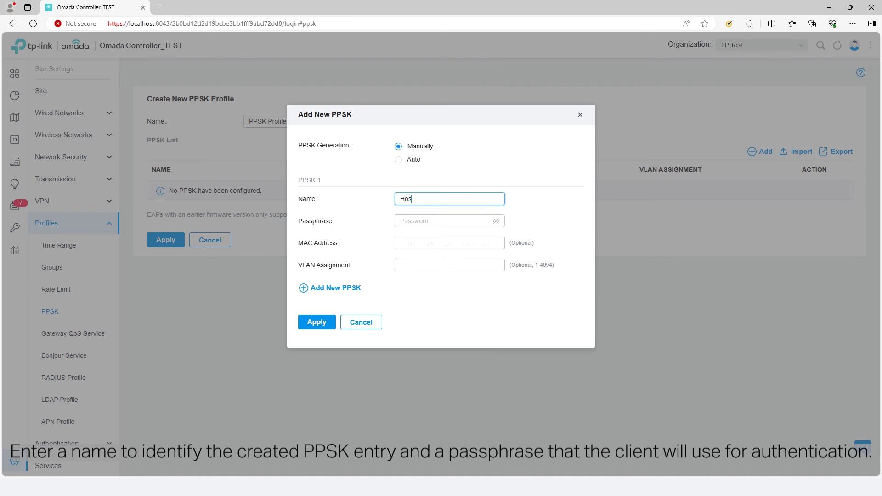
click(416, 218)
text(123)
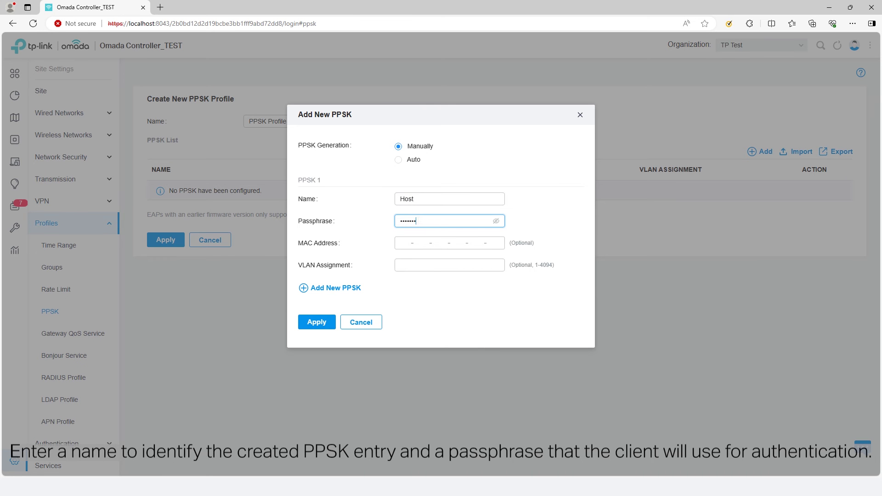
text(_tplink)
click(496, 221)
click(450, 239)
text(0066)
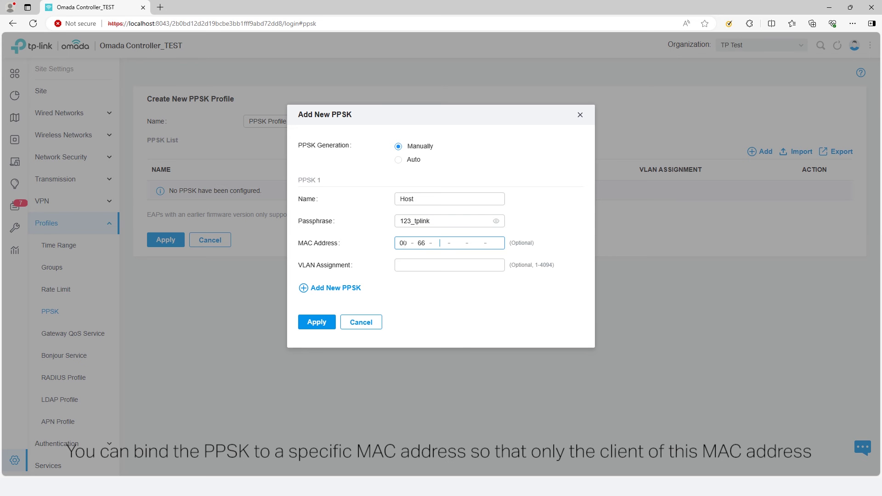
text(198A0637)
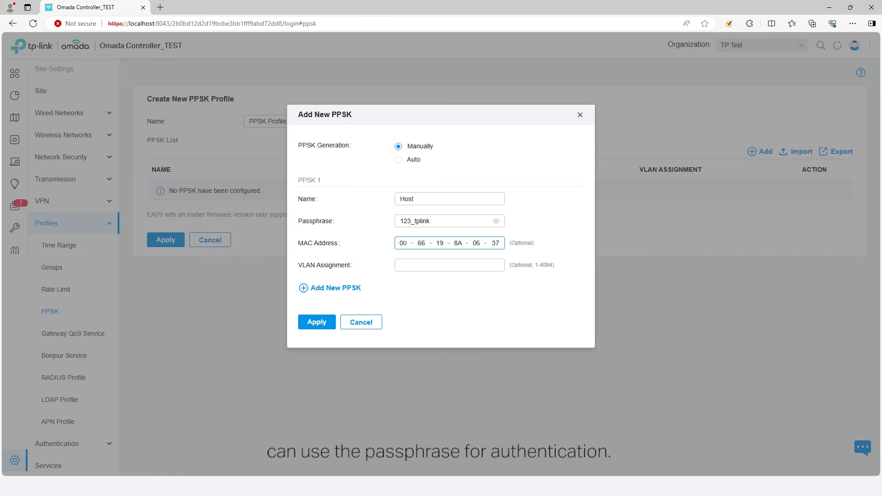
click(392, 302)
click(310, 322)
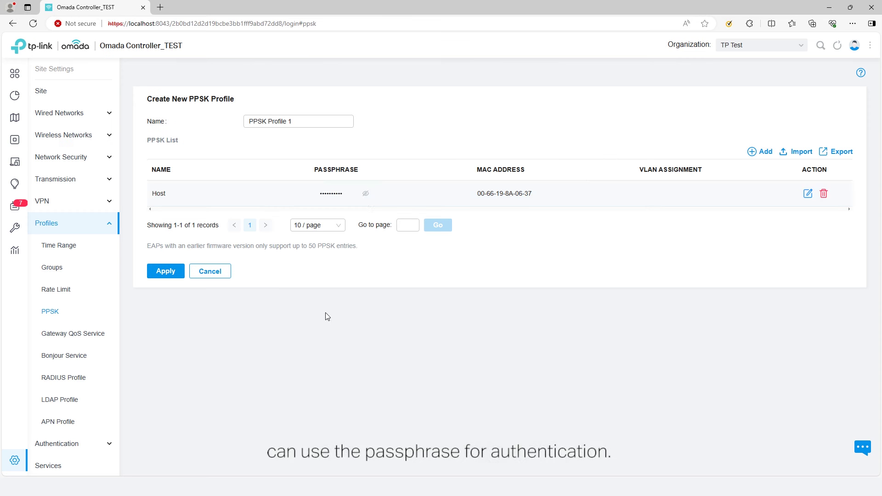
click(366, 195)
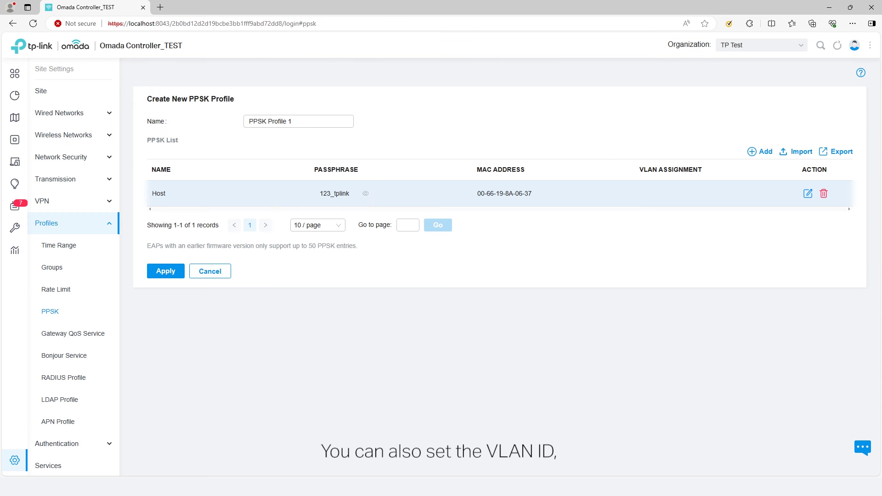
Step: Add PPSK entry 'Guest' with its passphrase, bound to MAC A8-FE-9D-C3-A1-C0 on VLAN 10
click(753, 152)
click(428, 201)
text(Guest)
key(Tab)
text(456_tplink)
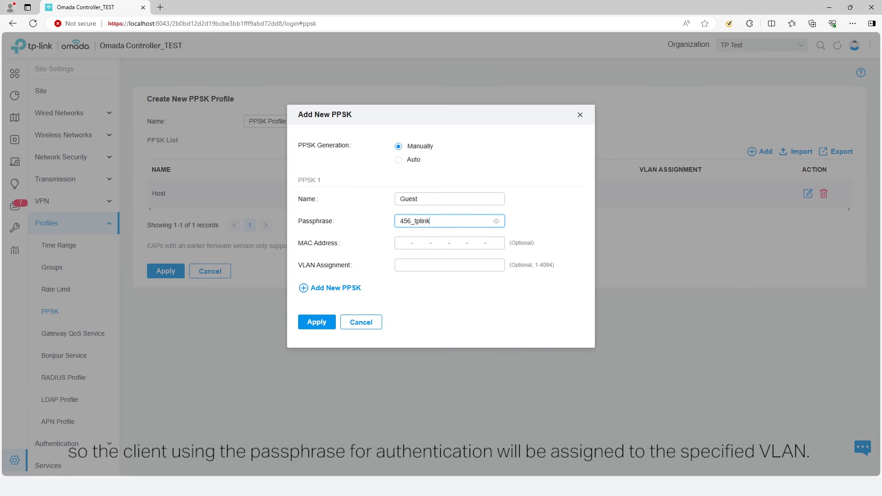
key(Tab)
text(A8FE9D -  -  -)
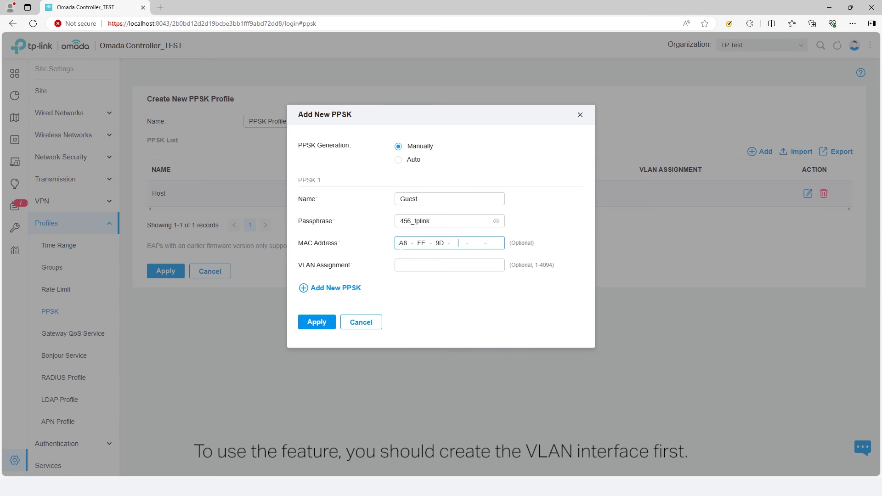
text(C3A1C0)
key(Tab)
text(10)
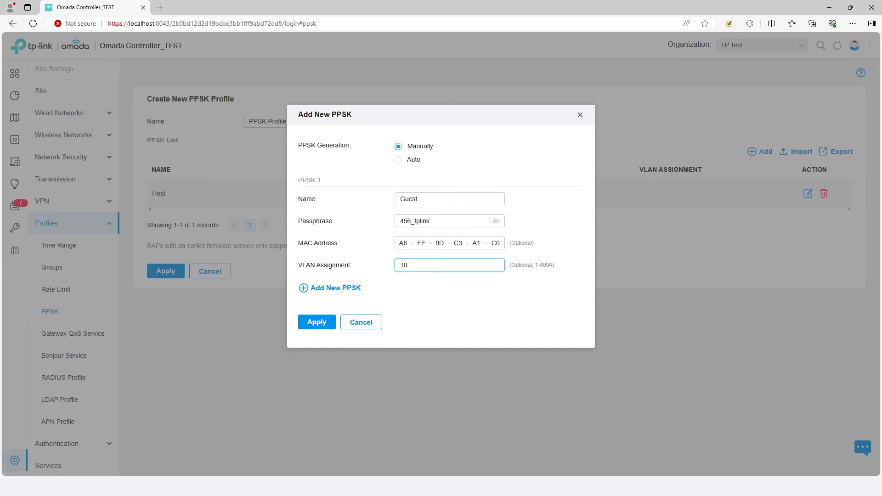
click(314, 326)
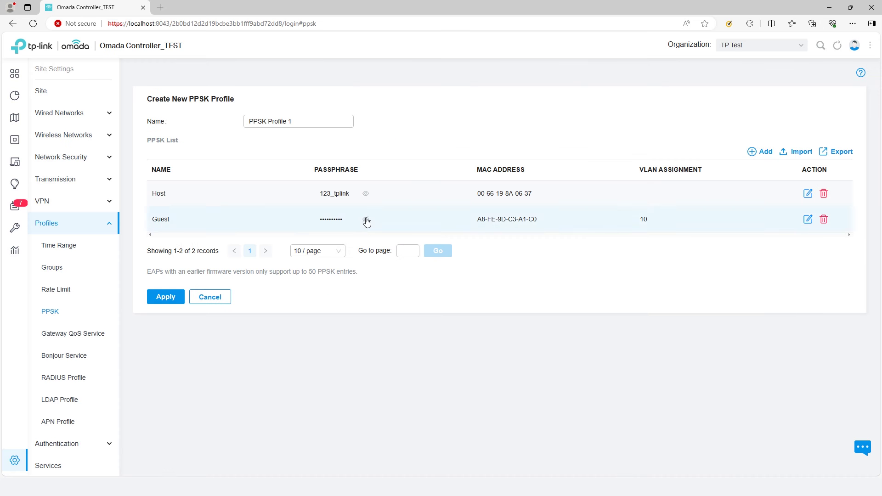
click(748, 153)
Step: Auto-generate three PPSK entries with name prefix 'auto' and 8-character passphrases
click(412, 178)
click(415, 197)
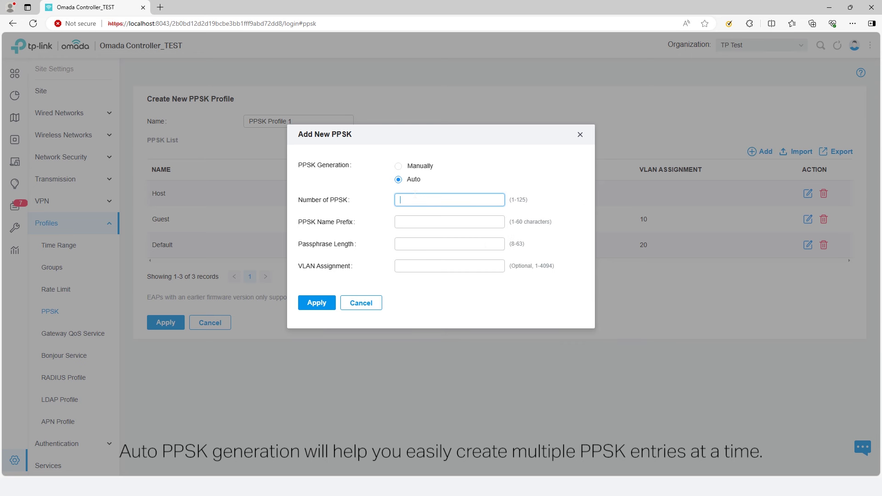
key(Tab)
text(auto)
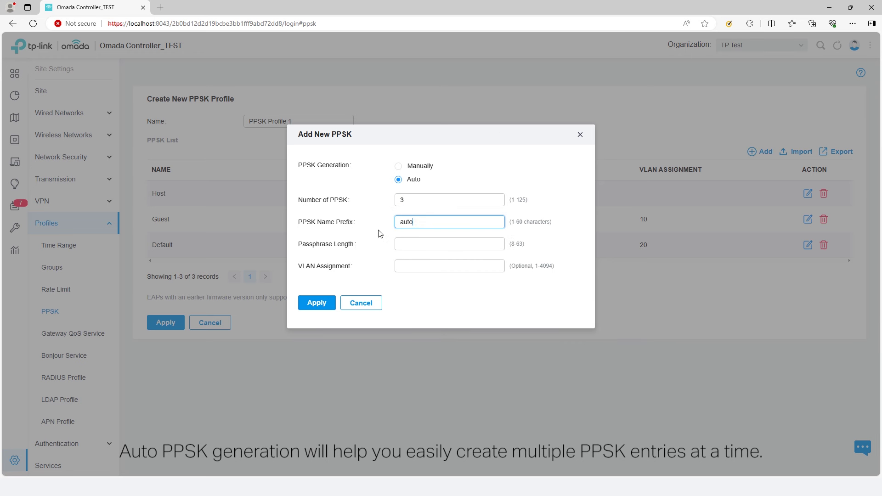
key(Tab)
text(8)
key(Tab)
click(317, 303)
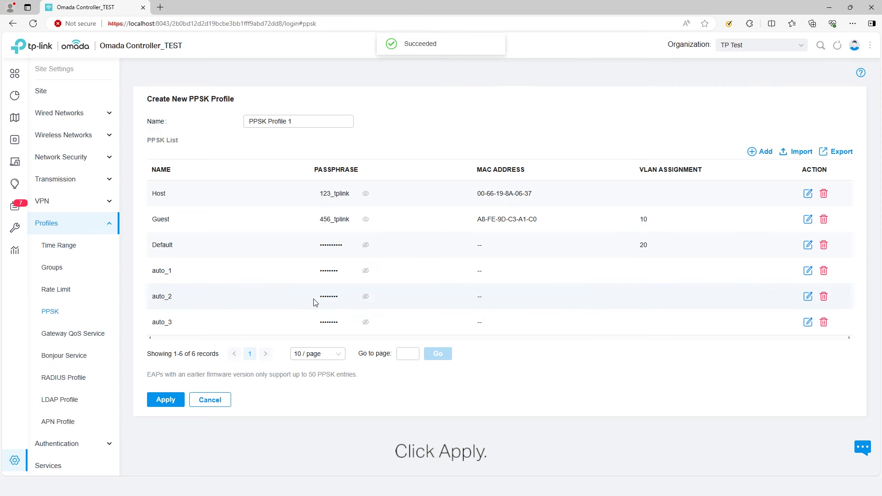
Step: Review the Default and auto_1 to auto_3 passphrases, then save PPSK Profile 1
click(365, 245)
click(366, 271)
click(366, 296)
click(366, 322)
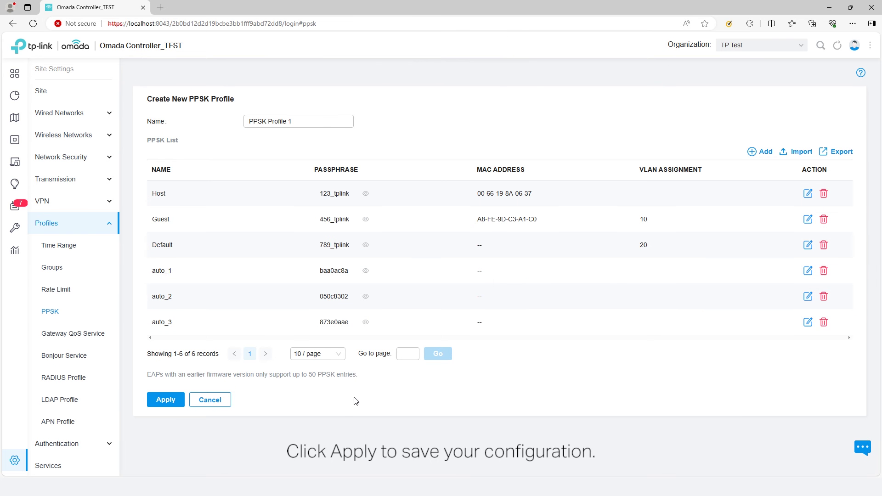
click(166, 400)
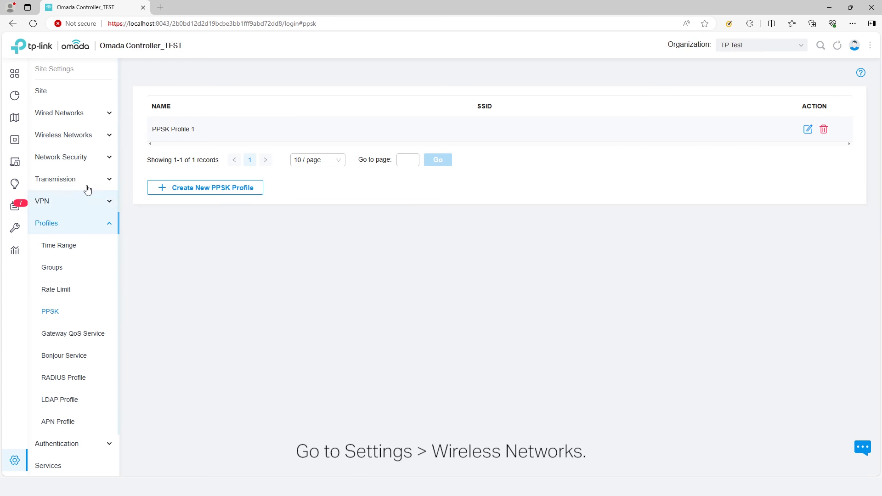
Step: Create wireless network 'PPSK without RADIUS_TEST' using PPSK without RADIUS and PPSK Profile 1
click(82, 136)
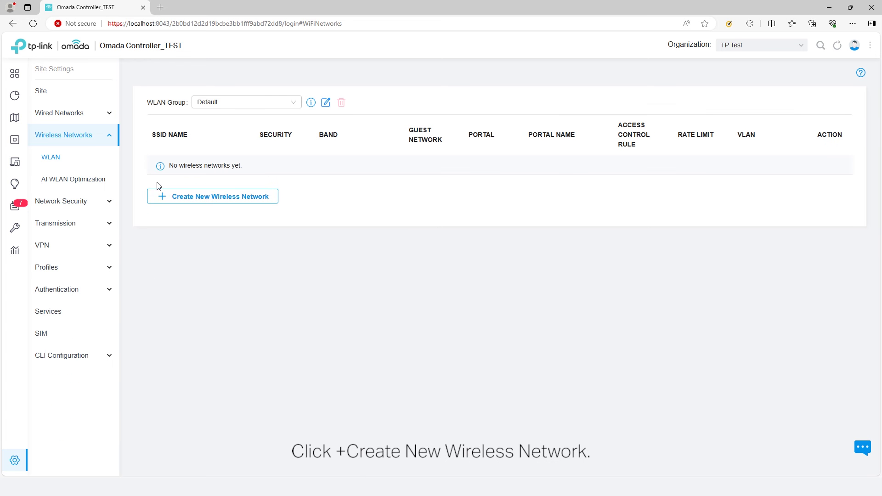
click(206, 199)
click(259, 123)
text(PPSK without RADIUS_TEST)
click(290, 210)
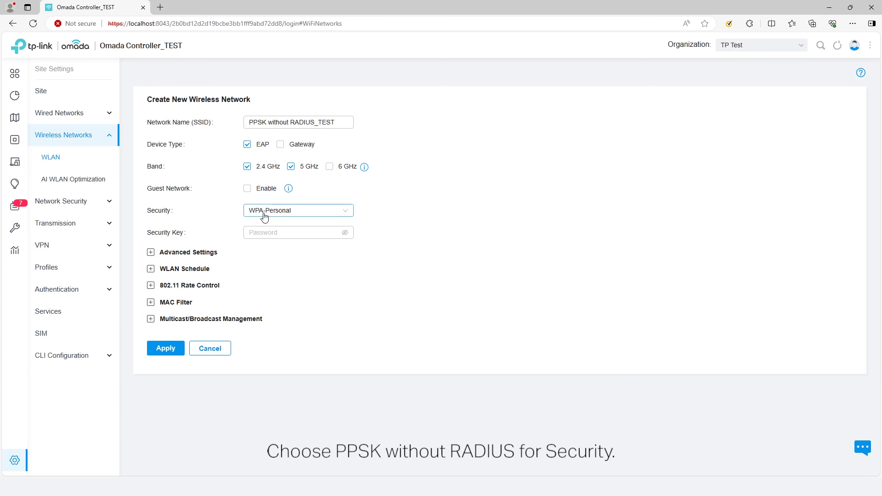
click(277, 271)
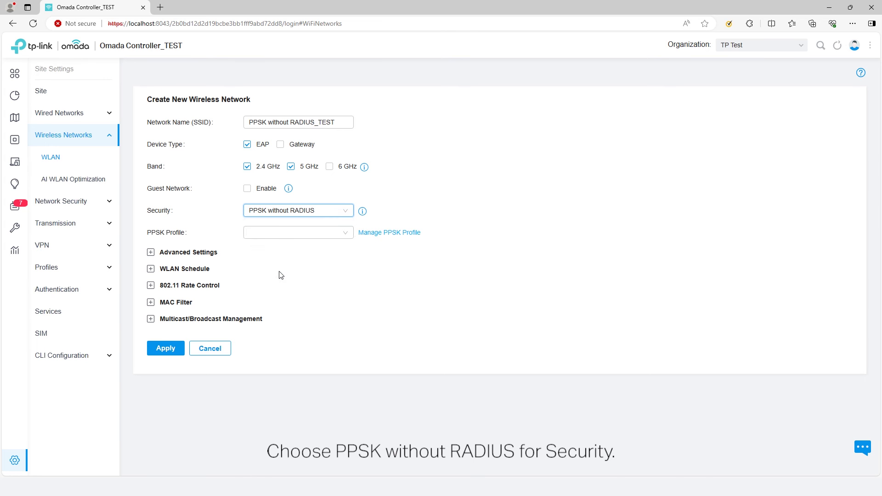
click(276, 241)
click(279, 249)
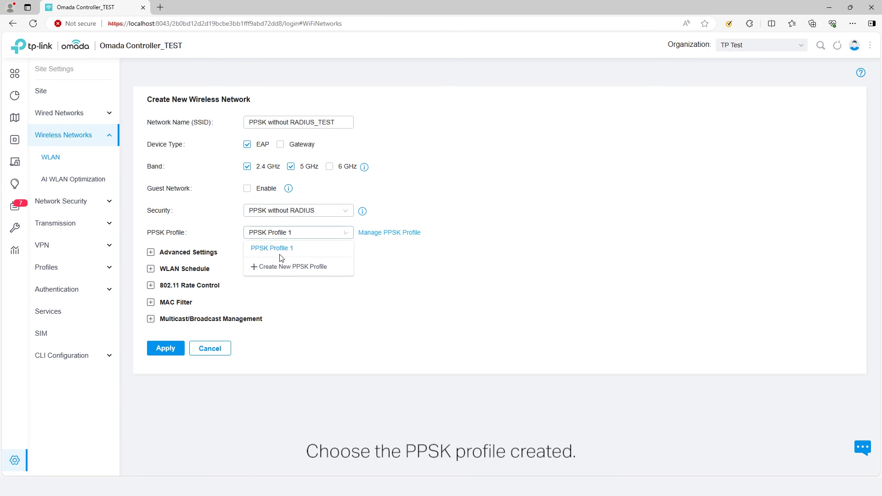
click(170, 349)
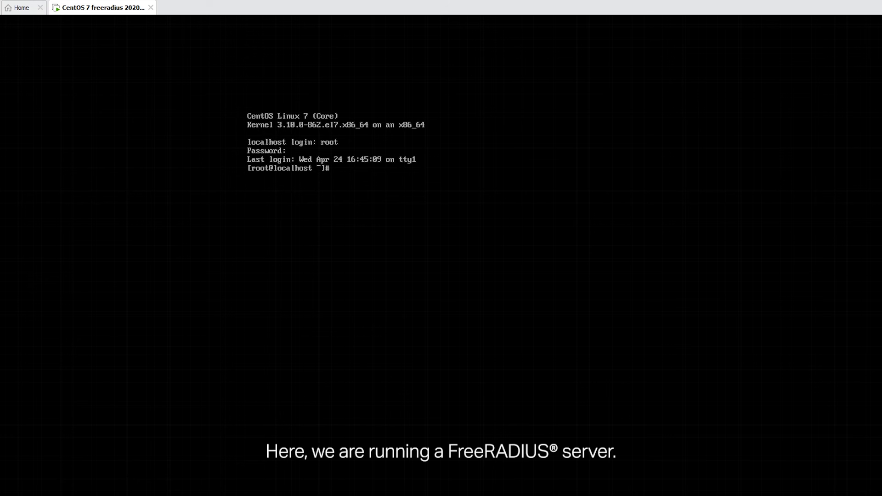
Step: Review the 192.168.0.0/24 client in /etc/raddb/clients.conf, then open the users file in vi
text(vi /etc/raddb/client)
key(BackSpace)
key(BackSpace)
text(nts.conf)
key(Return)
key(e)
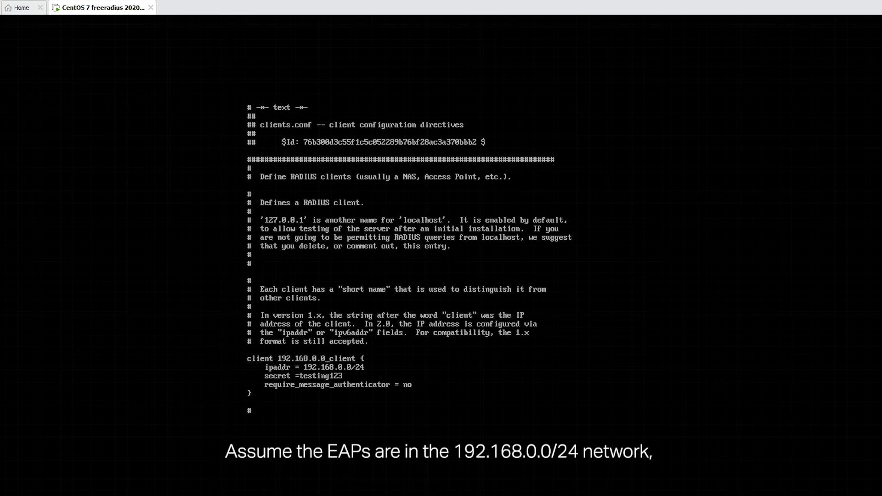
key(Down)
key(Down)
key(Down)
key(Down)
key(Down)
key(Down)
key(Down)
key(Down)
key(Down)
key(Down)
key(Down)
key(Down)
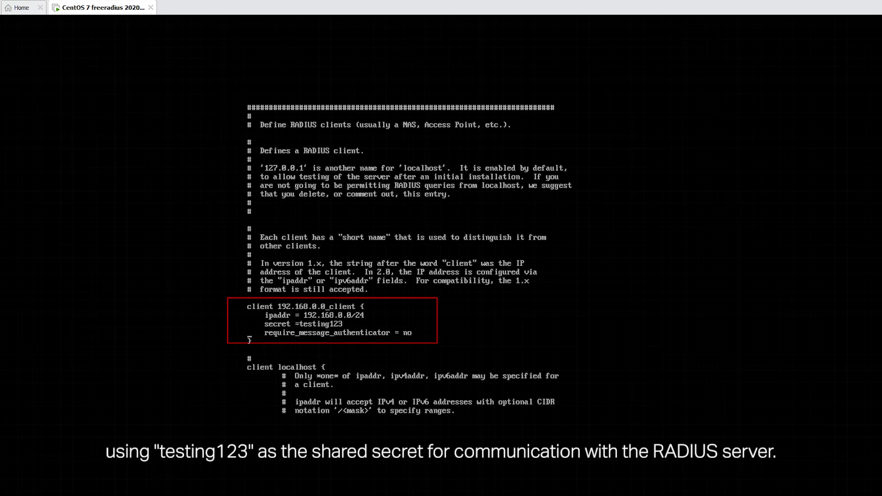
text(vi users)
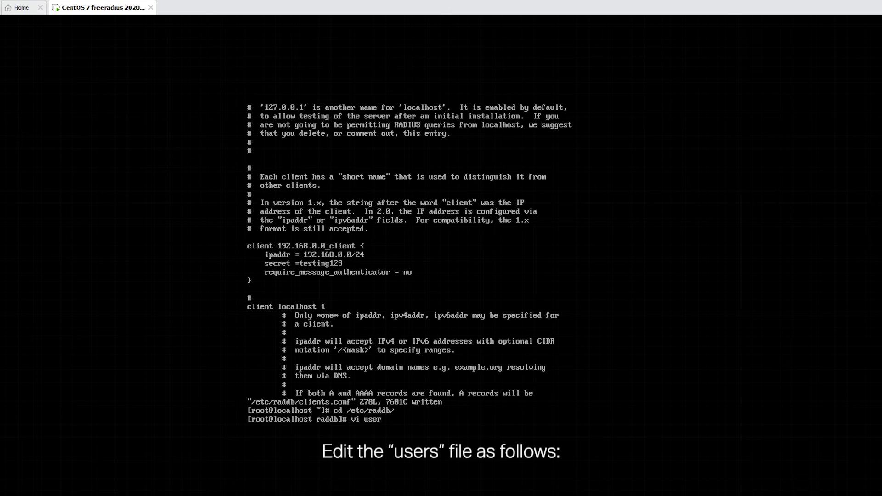
key(Return)
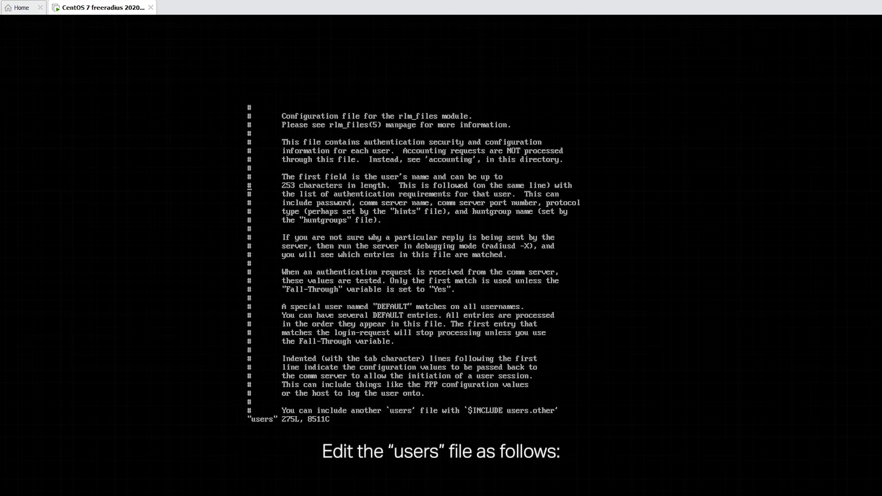
Step: Check the MAC-address entries and the DEFAULT VLAN 20 entry, then save the users file with :wq
key(Down)
key(Down)
key(Down)
key(Down)
key(Down)
key(Down)
key(Down)
key(Down)
key(Down)
key(Down)
key(Down)
key(Down)
key(Down)
key(Down)
key(Down)
key(Down)
key(Down)
key(Down)
key(Down)
key(Down)
key(Down)
key(Down)
key(Down)
key(Down)
key(Down)
key(Down)
key(Down)
key(Down)
key(Down)
key(Down)
key(Down)
key(Down)
key(Down)
key(Down)
key(Down)
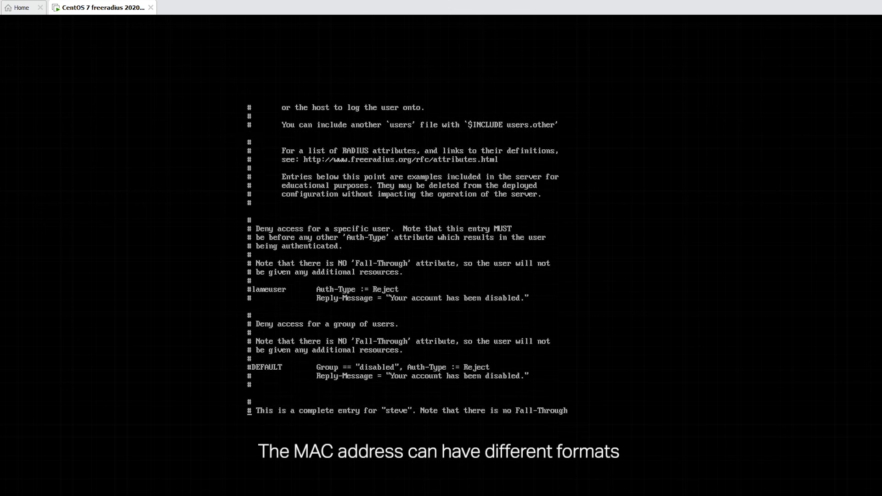
key(Down)
key(Down)
key(Down)
key(Down)
key(Down)
key(Down)
key(Down)
key(Down)
key(Down)
key(Down)
key(Down)
key(Down)
key(Down)
key(Down)
key(Down)
key(Down)
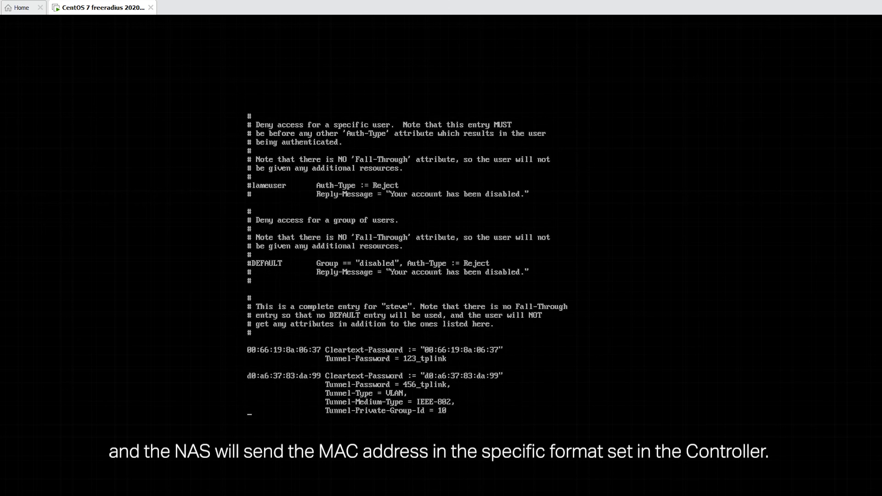
key(Down)
key(Down)
key(Down)
key(Down)
key(Down)
key(Down)
key(Down)
key(Down)
key(Down)
key(Down)
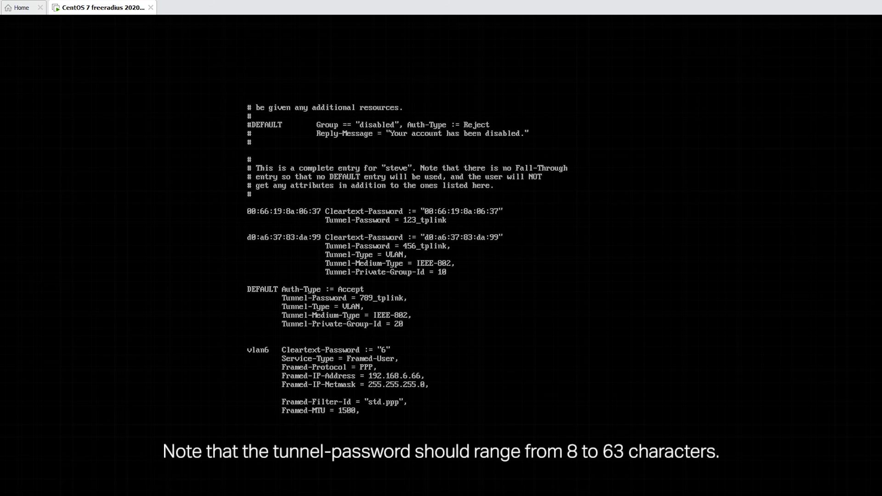
text(:wq)
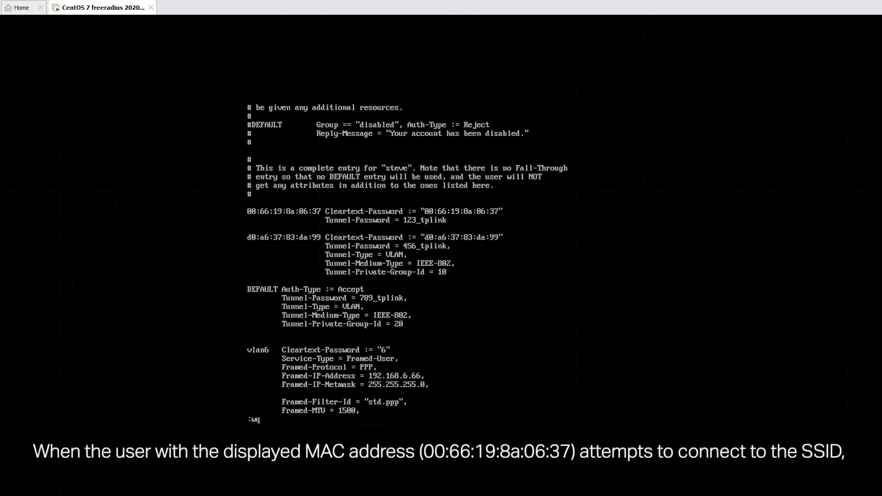
key(Return)
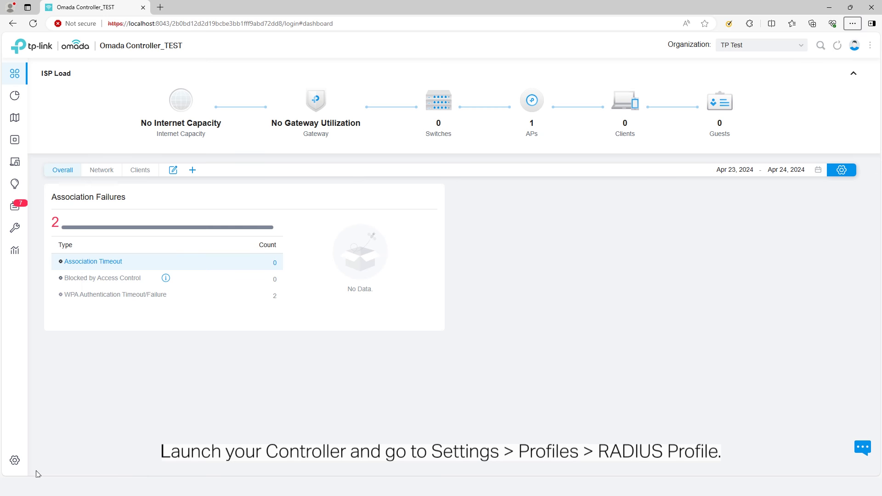
Step: Create a new RADIUS profile named 'RADIUS 1' under Settings > Profiles
click(19, 464)
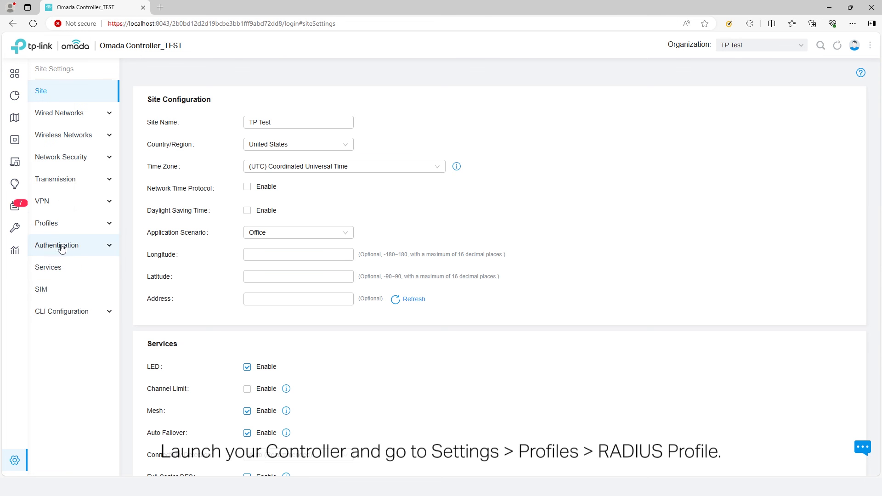
click(60, 226)
click(73, 381)
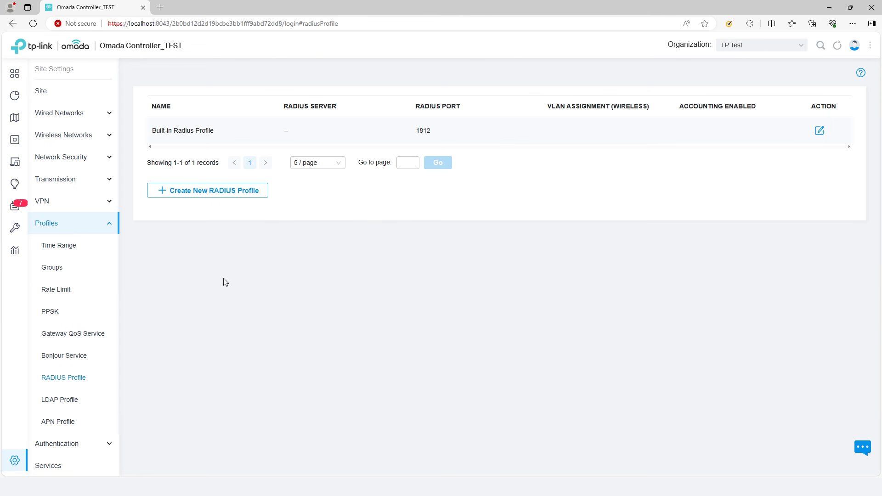
click(240, 195)
click(304, 122)
text(RADIUS 1)
Step: Enable wireless VLAN assignment and set server 192.168.0.7, port 1812 and the shared secret
click(279, 153)
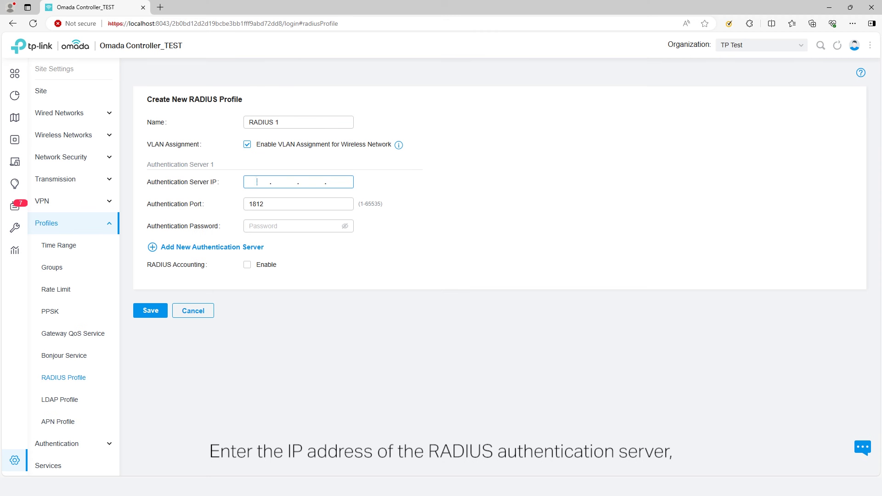
text(92.168.)
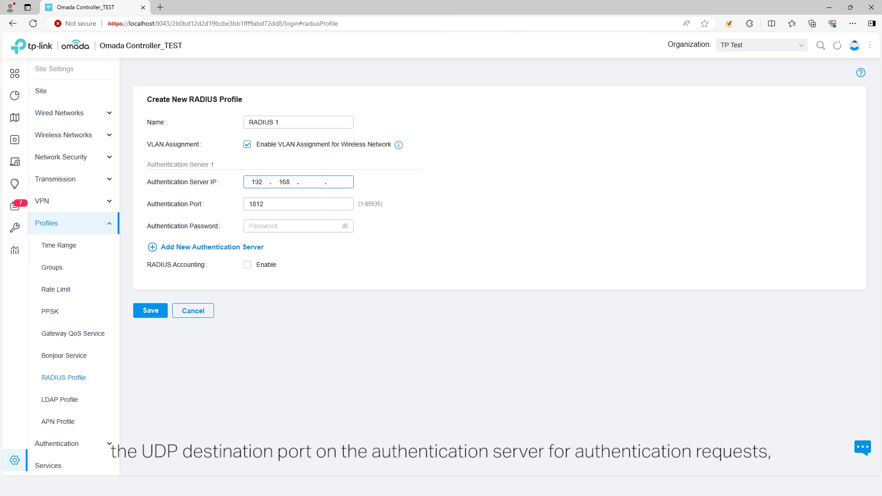
text(0.7)
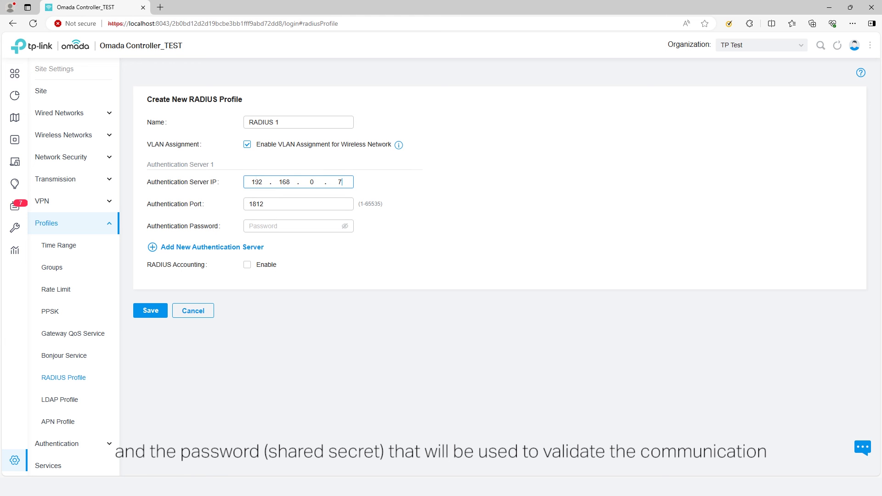
click(294, 225)
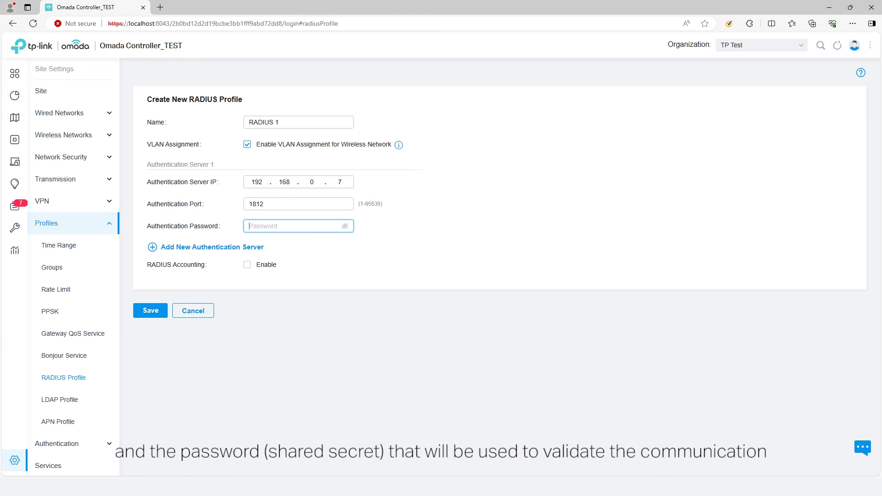
text(•••••••)
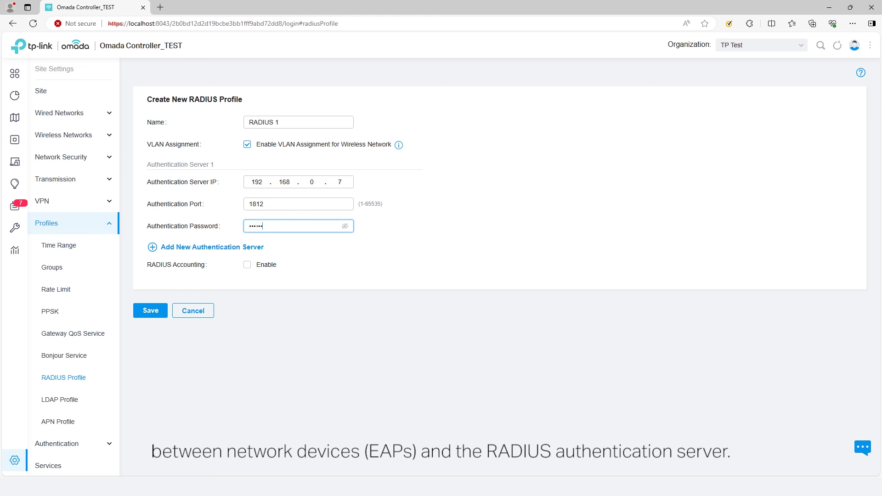
text(123)
click(345, 226)
click(388, 253)
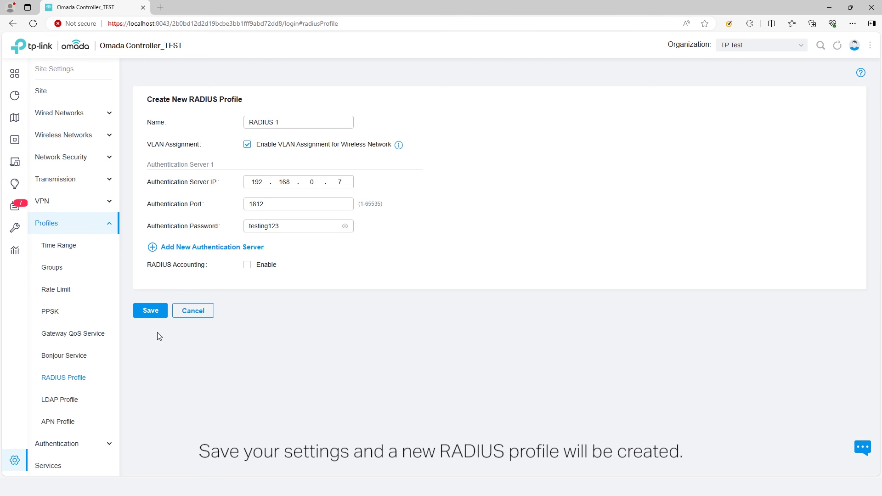
Step: Save the RADIUS profile and start a new wireless network named 'PPSK with RADIUS_TEST'
click(148, 311)
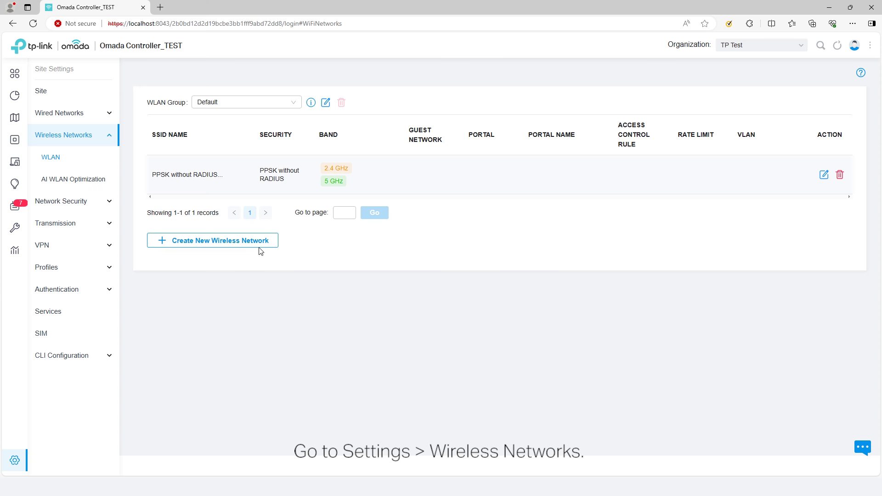
click(258, 245)
click(257, 121)
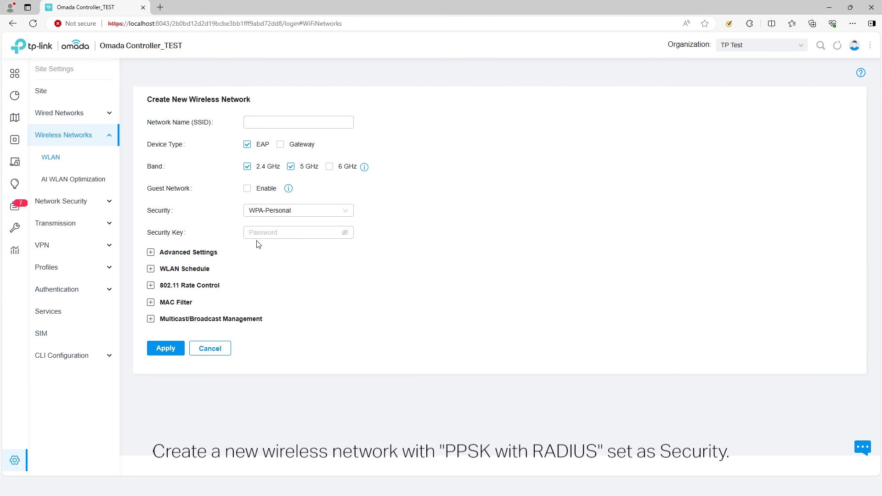
text(PPSK with RADIUS_TEST)
Step: Secure it with PPSK with RADIUS using RADIUS 1 and MAC format aa:bb:cc:dd:ee:ff, then apply
click(290, 211)
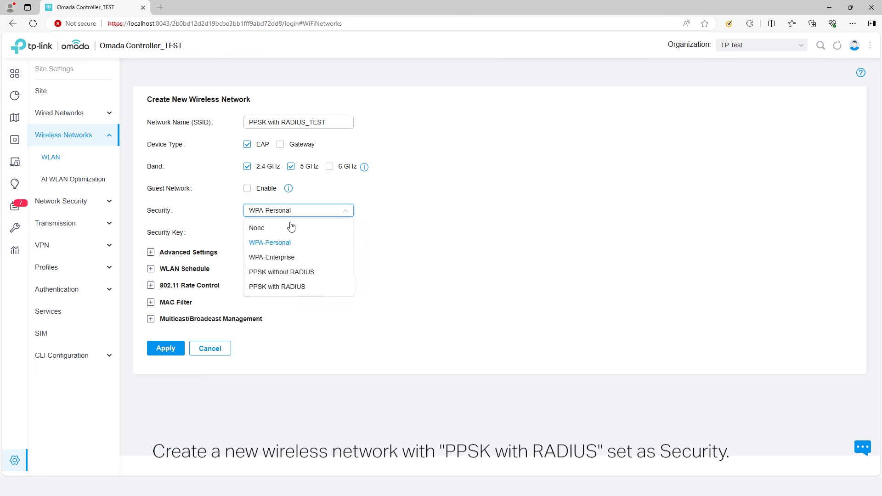
click(281, 287)
click(296, 233)
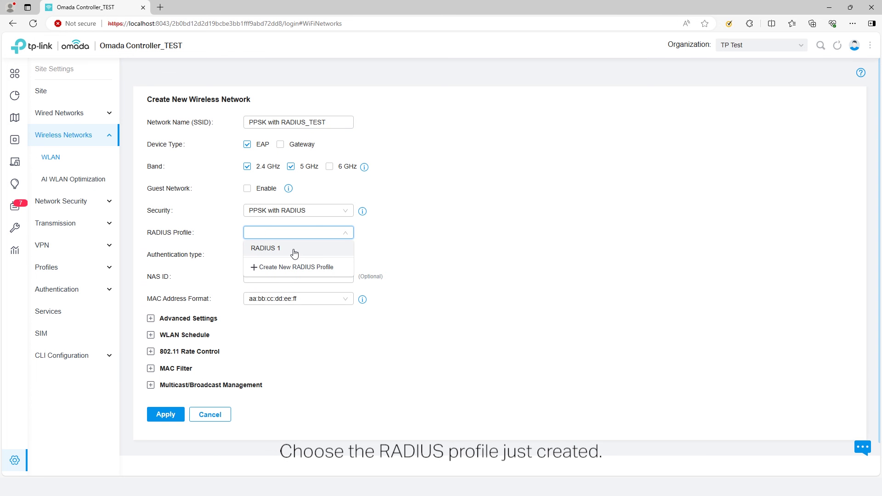
click(294, 249)
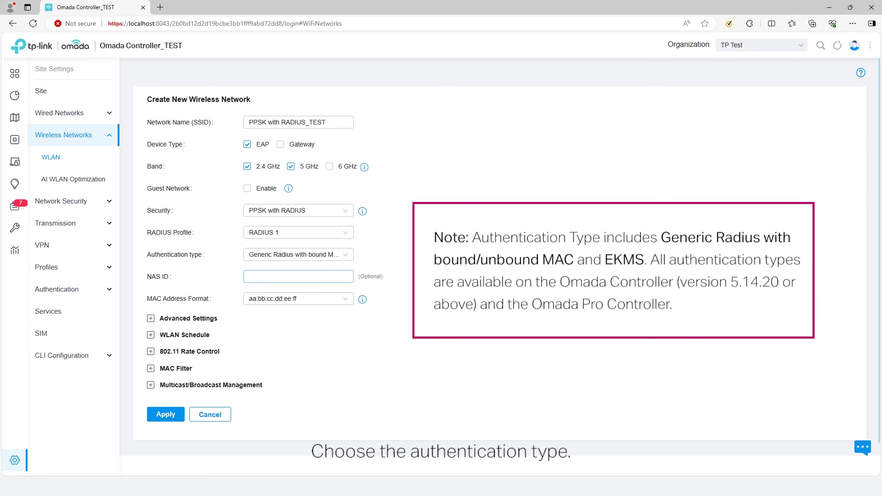
click(298, 256)
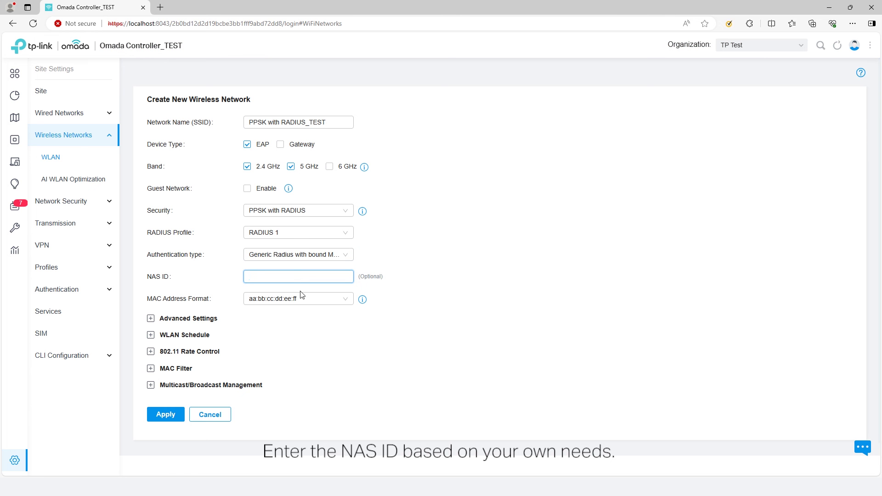
click(341, 303)
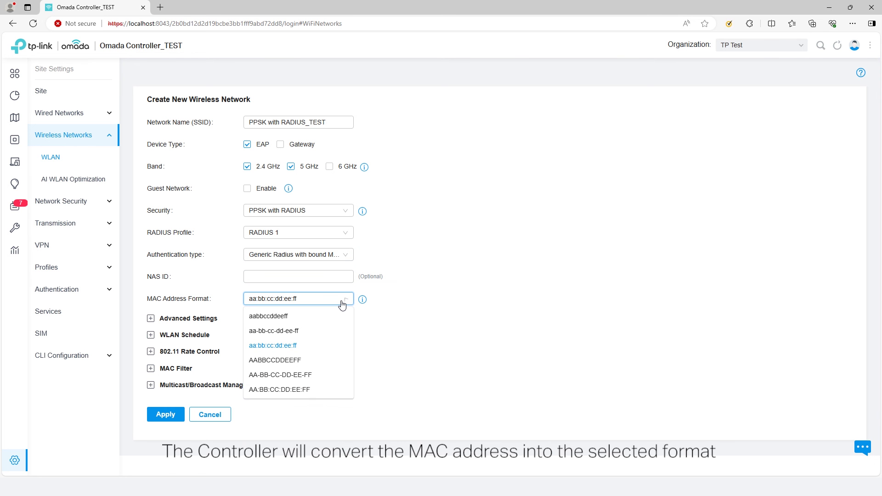
click(342, 304)
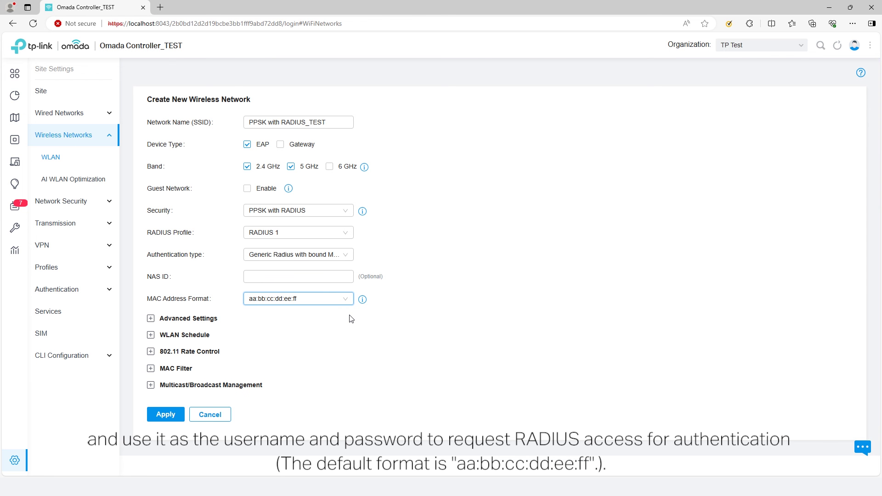
click(161, 419)
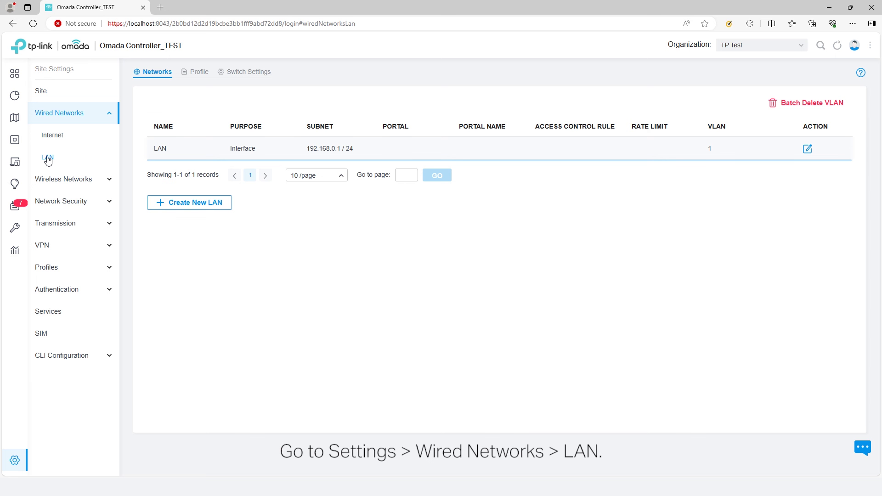
Step: Create an Interface LAN named 'VLAN 10' on the WAN/LAN1, WAN/LAN2 and LAN2 ports
click(175, 202)
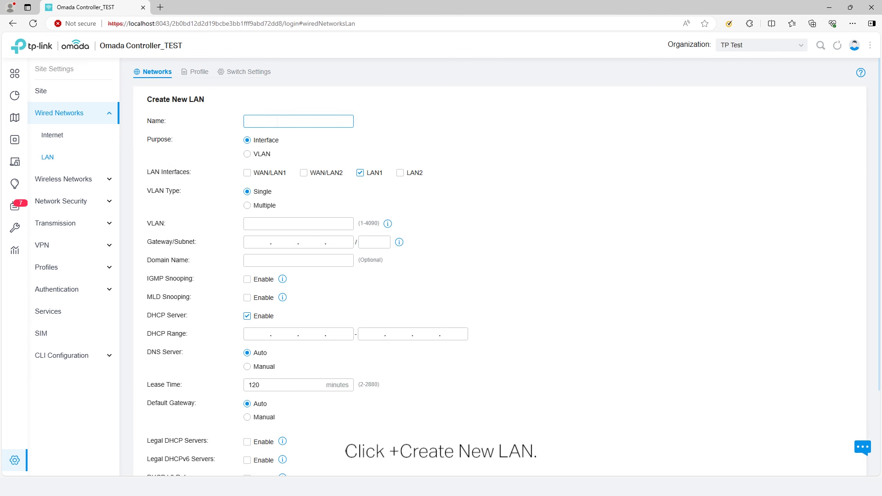
text(VLAN 10)
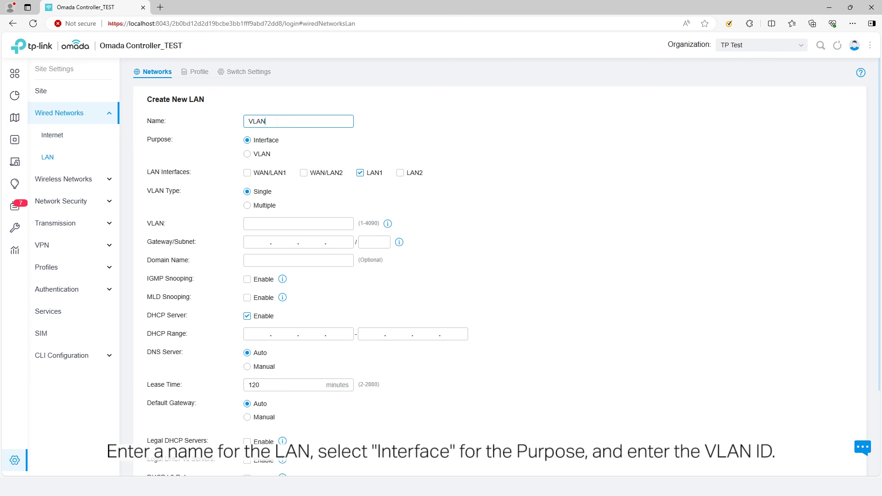
click(264, 140)
click(270, 173)
click(317, 176)
click(409, 174)
Step: Give it VLAN ID 10, gateway 192.168.10.1/24 and a matching DHCP range, and save
click(291, 225)
text(10)
click(258, 243)
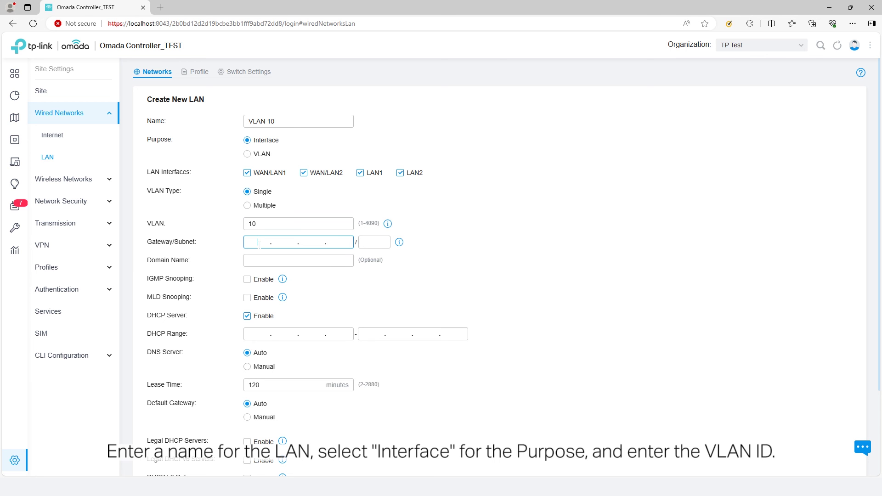
text(192.168.10.)
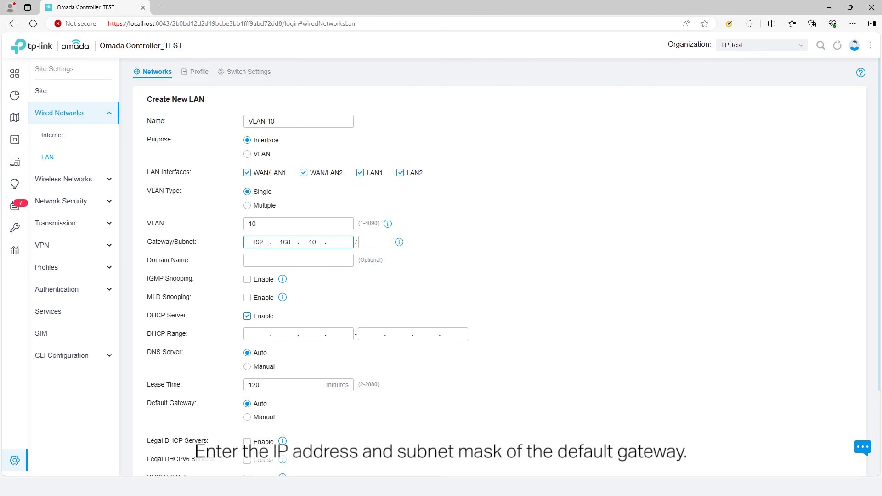
text(1)
key(Tab)
text(24)
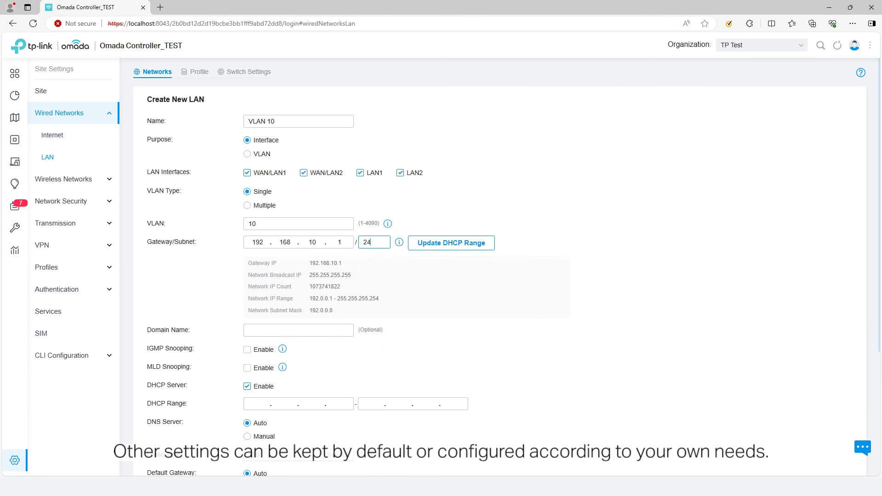
click(439, 245)
scroll(464, 331, down, 2)
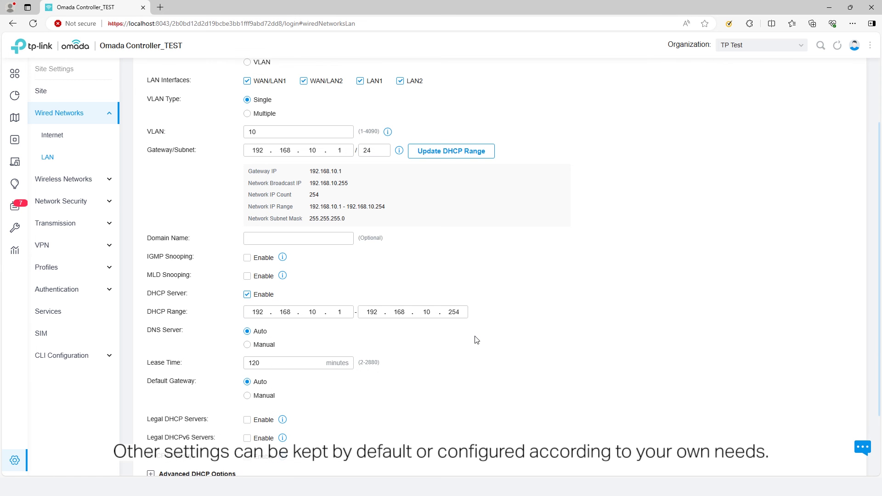
scroll(476, 339, down, 2)
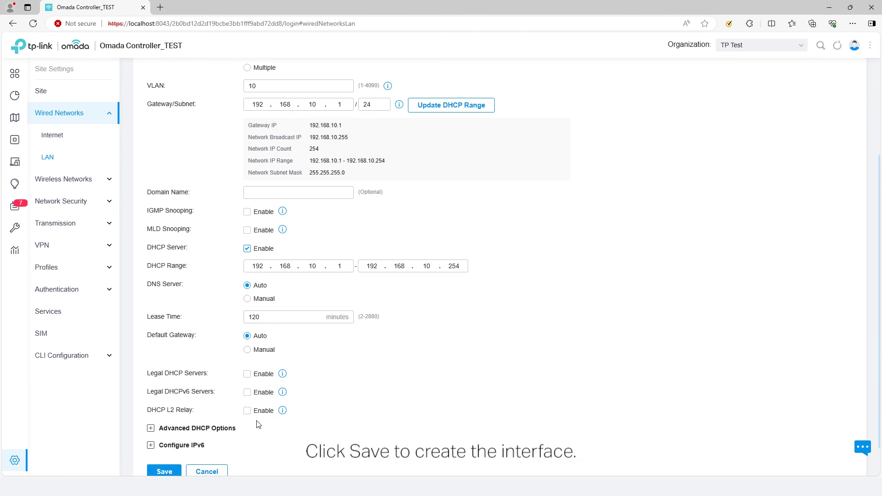
click(169, 438)
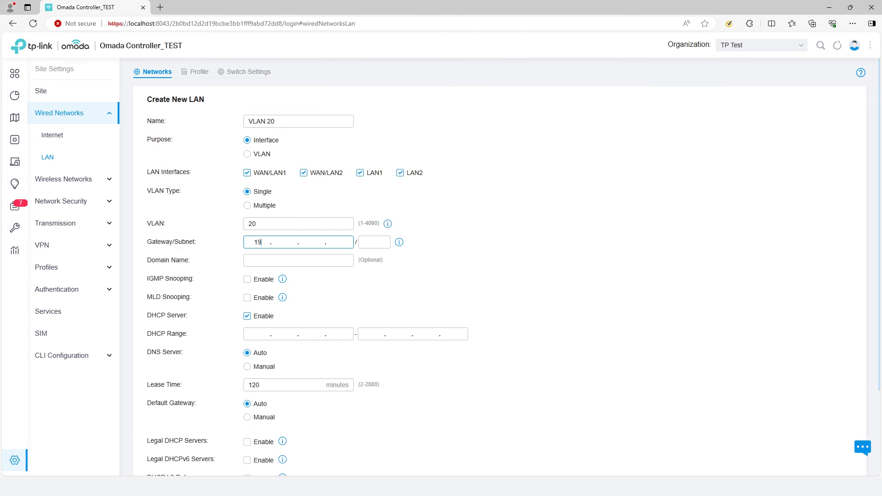
Step: Save a second LAN for VLAN 20 with gateway 192.168.20.1/24 and its DHCP range
text(2.168.20.1)
key(Tab)
text(24)
click(445, 244)
scroll(446, 244, down, 4)
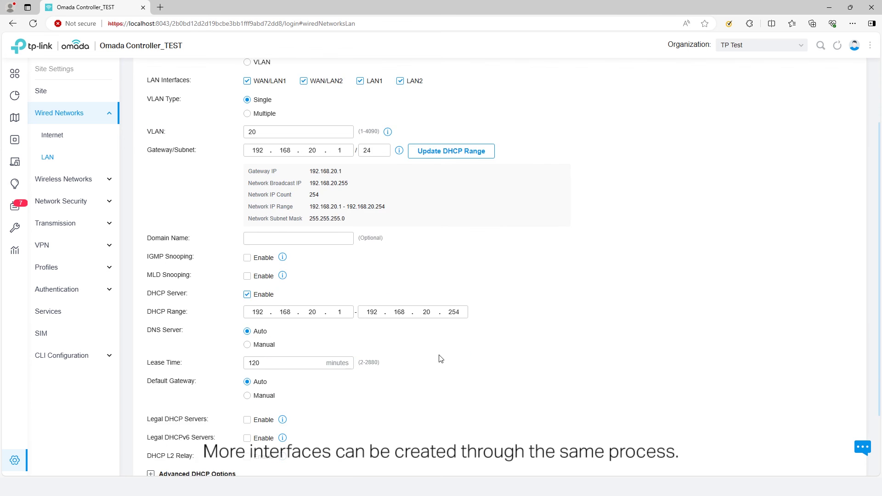
click(152, 435)
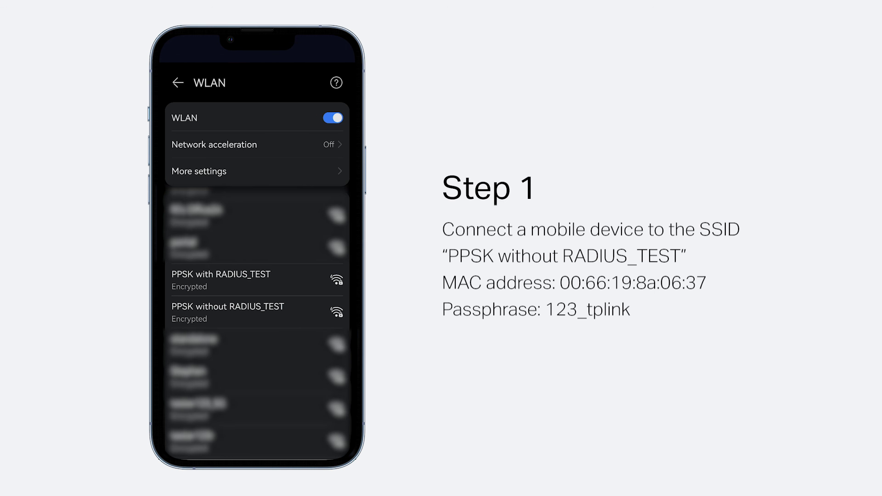
Step: Connect the first phone to PPSK without RADIUS_TEST and review its network details
click(276, 312)
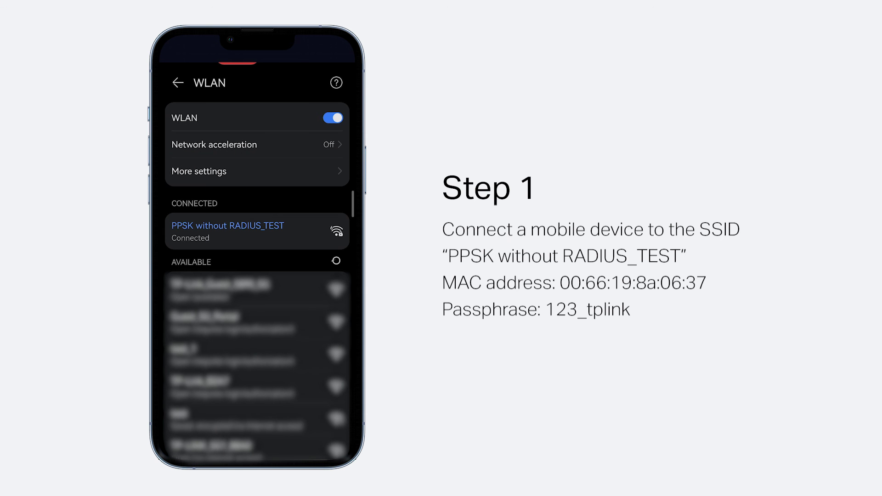
click(283, 233)
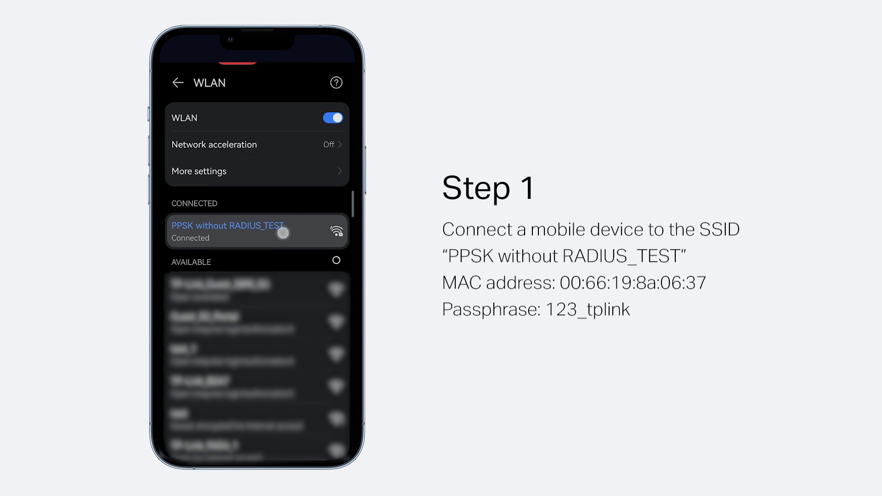
drag(311, 391, 331, 221)
drag(311, 408, 315, 367)
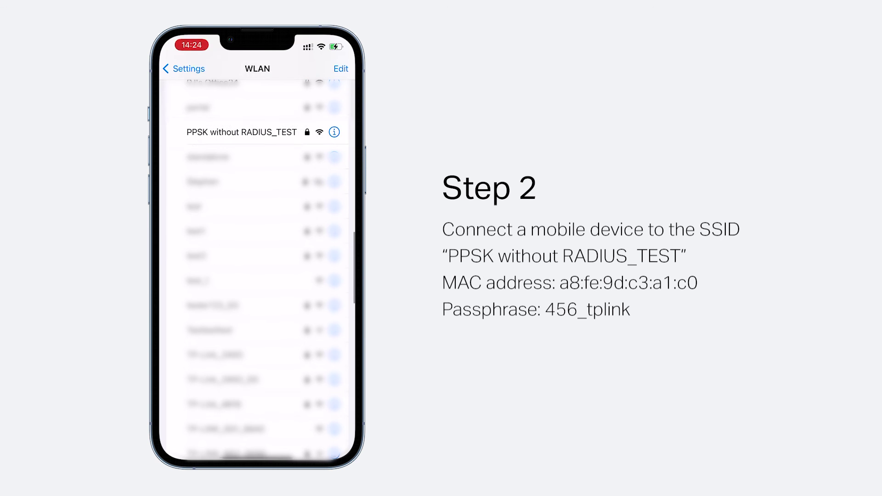
Step: On another phone, join PPSK without RADIUS_TEST by entering its PPSK passphrase
click(236, 130)
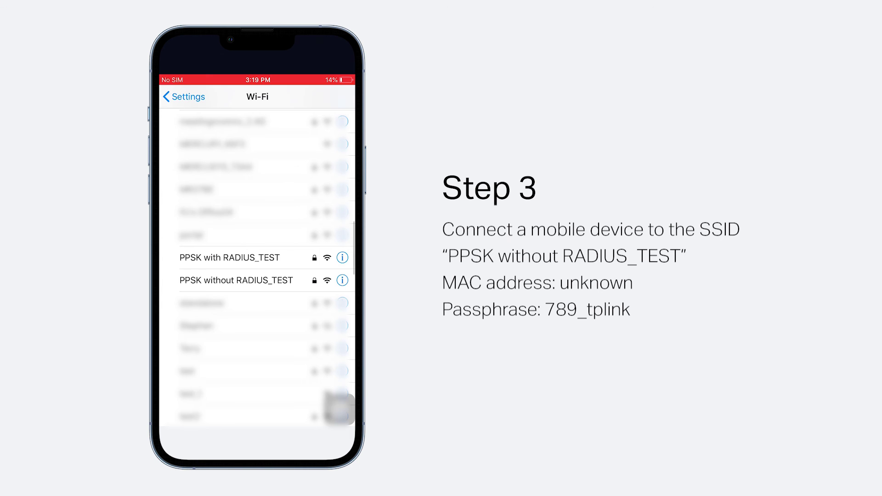
click(216, 276)
click(183, 413)
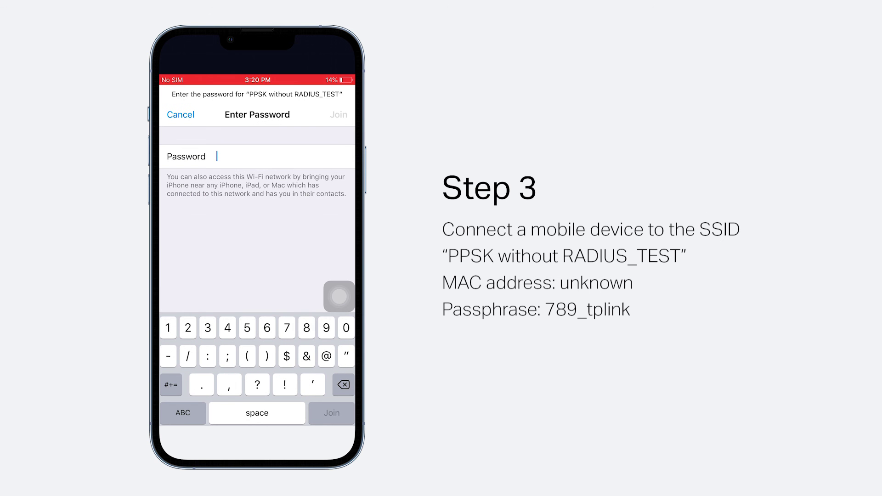
text(789)
click(171, 385)
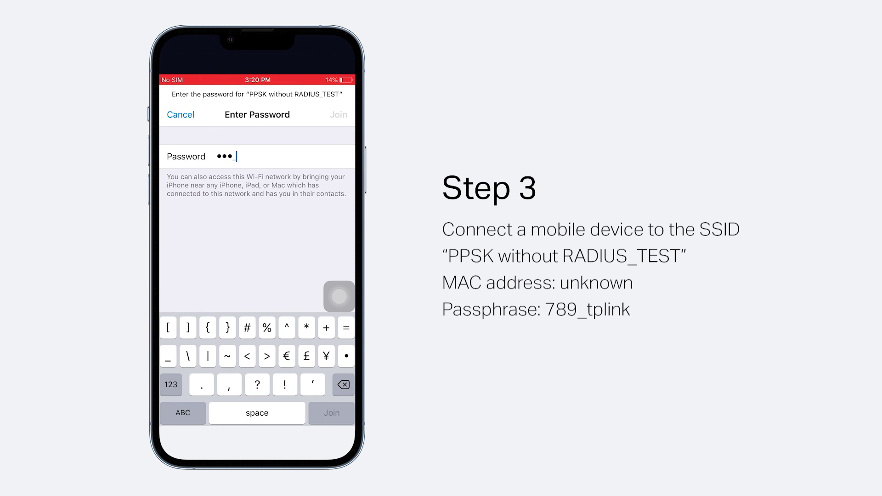
text(_)
click(183, 413)
text(tplink)
click(339, 114)
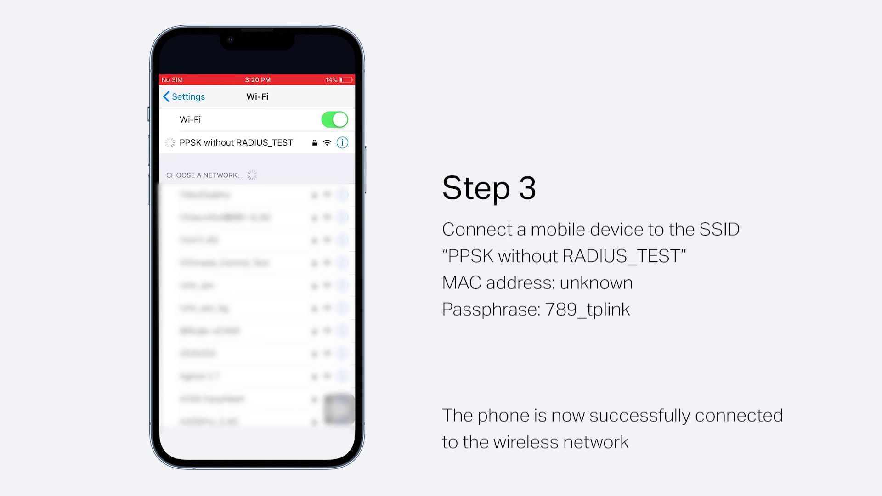
Step: Check the connected network's assigned IP address in its details
click(342, 143)
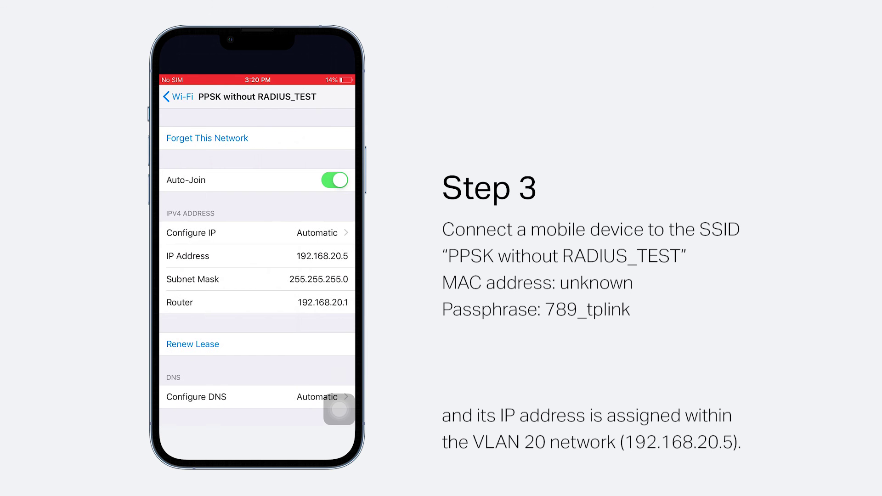
scroll(257, 271, down, 2)
scroll(339, 409, up, 2)
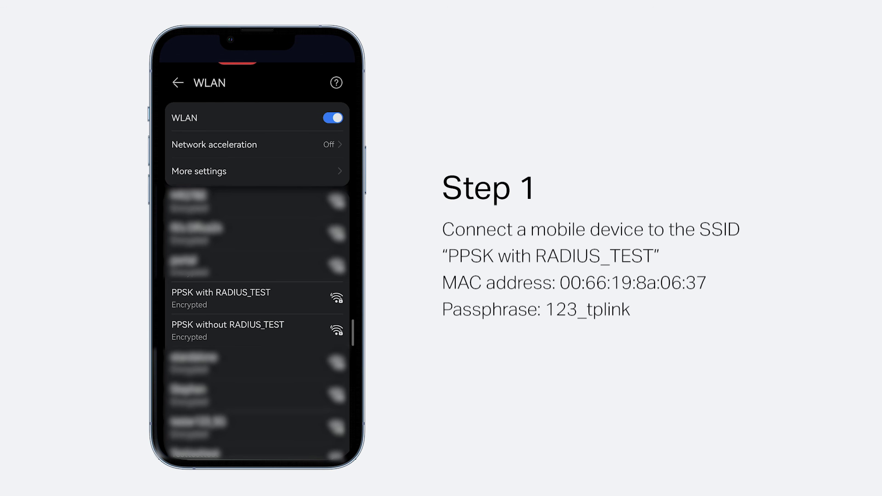
Step: Connect the Android phone to PPSK with RADIUS_TEST and view its 192.168.0.103 address
click(275, 293)
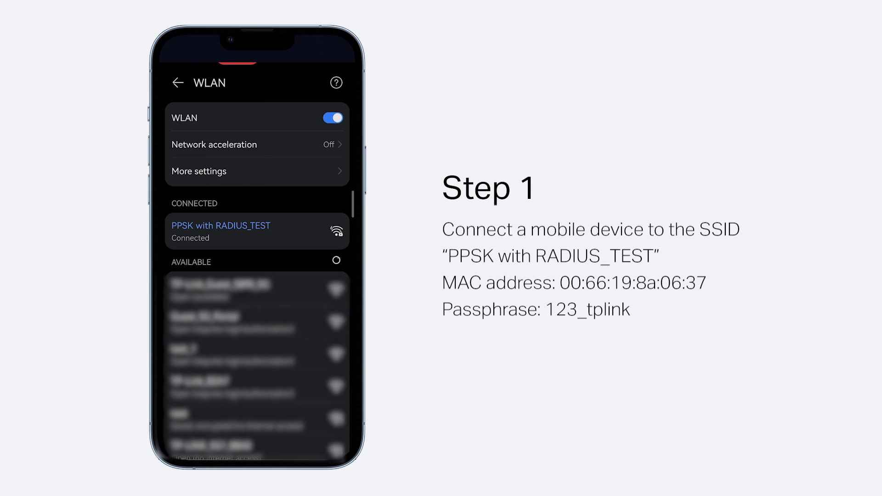
click(274, 231)
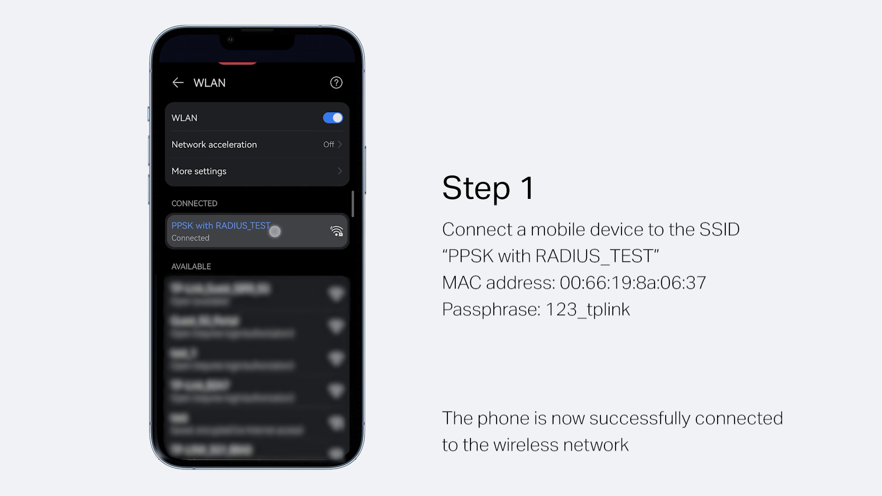
drag(327, 396, 333, 247)
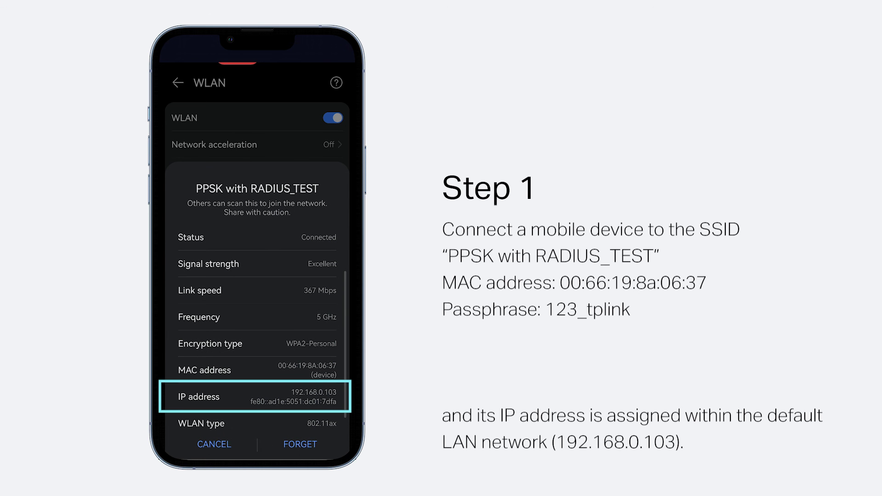
Step: On the iPhone, join PPSK with RADIUS_TEST by entering its PPSK passphrase
click(220, 262)
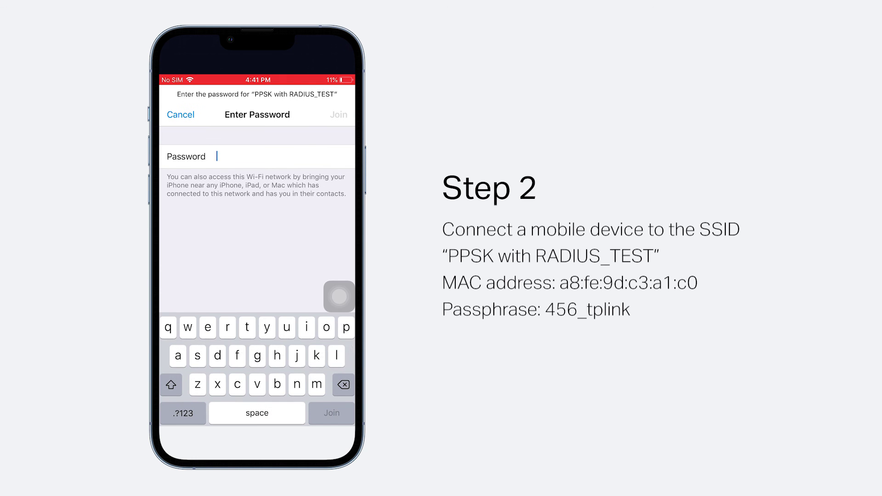
text(456)
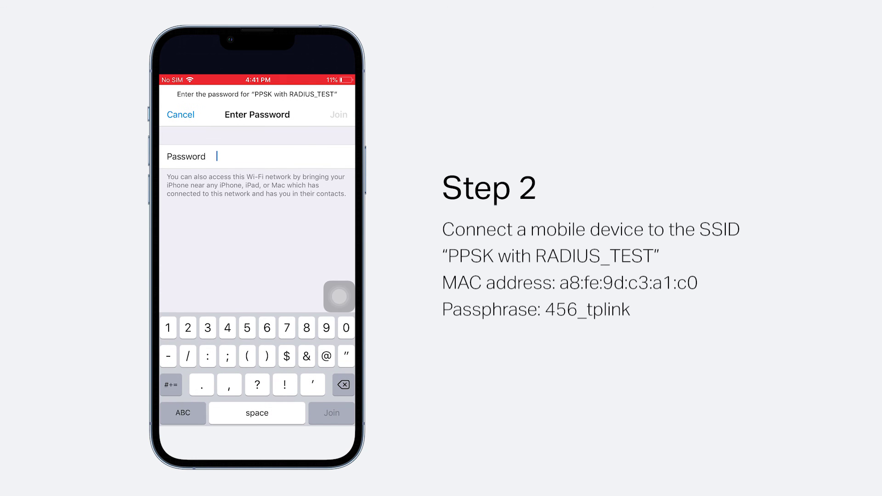
text(_tplink)
key(Return)
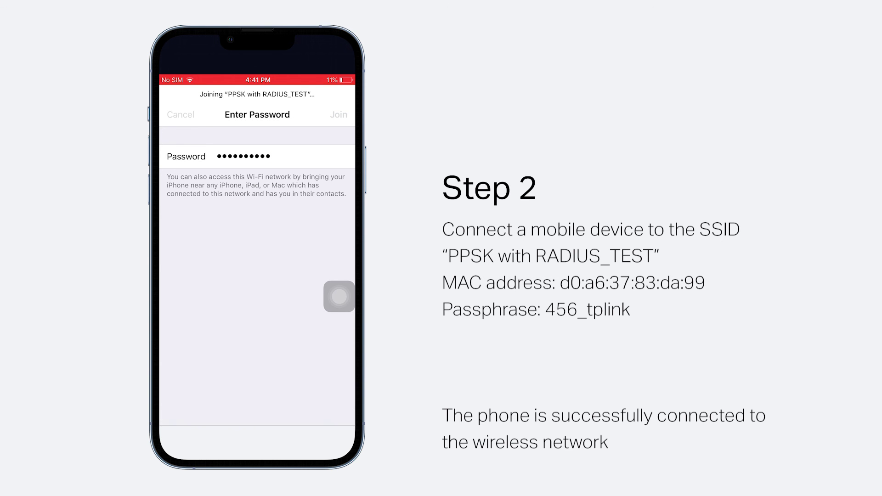